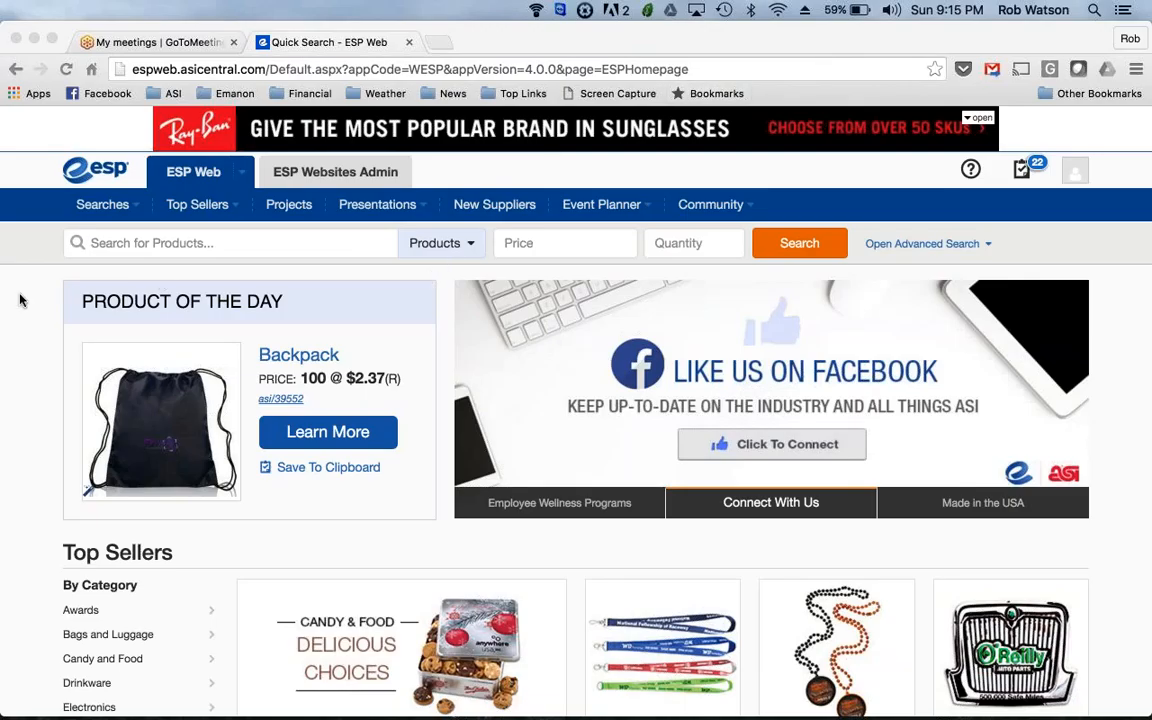
pyautogui.scroll(-2, 20, 295)
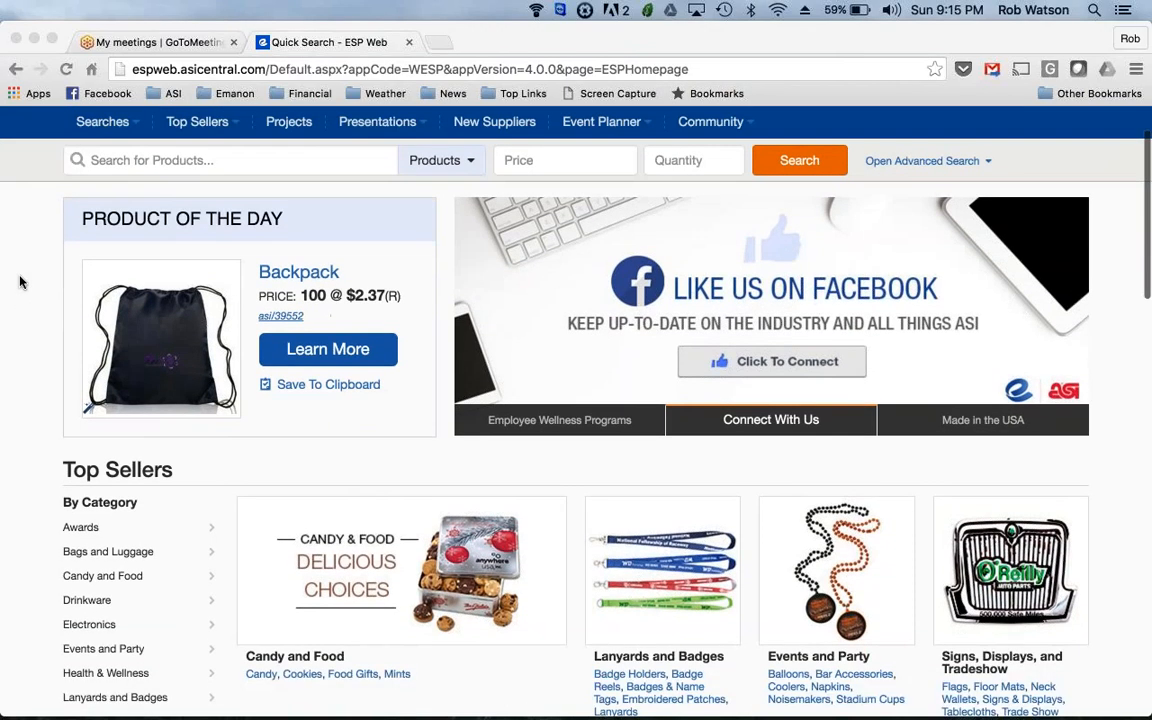
pyautogui.scroll(-6, 20, 282)
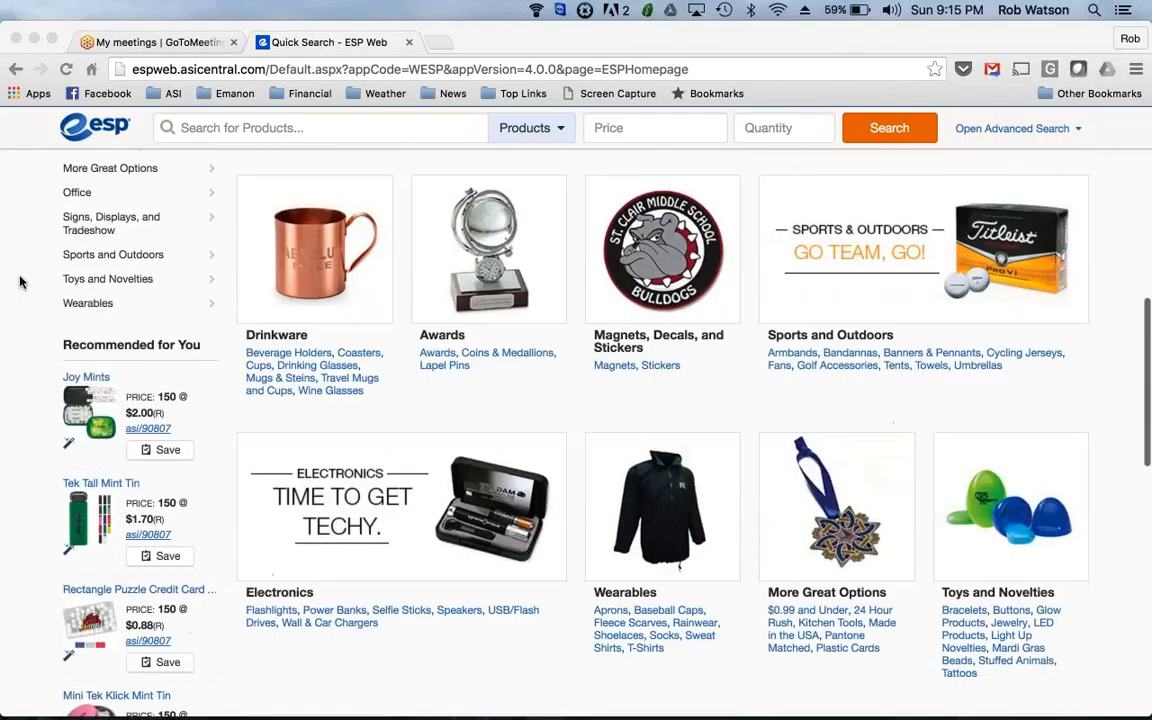
pyautogui.scroll(-2, 20, 282)
pyautogui.scroll(10, 20, 282)
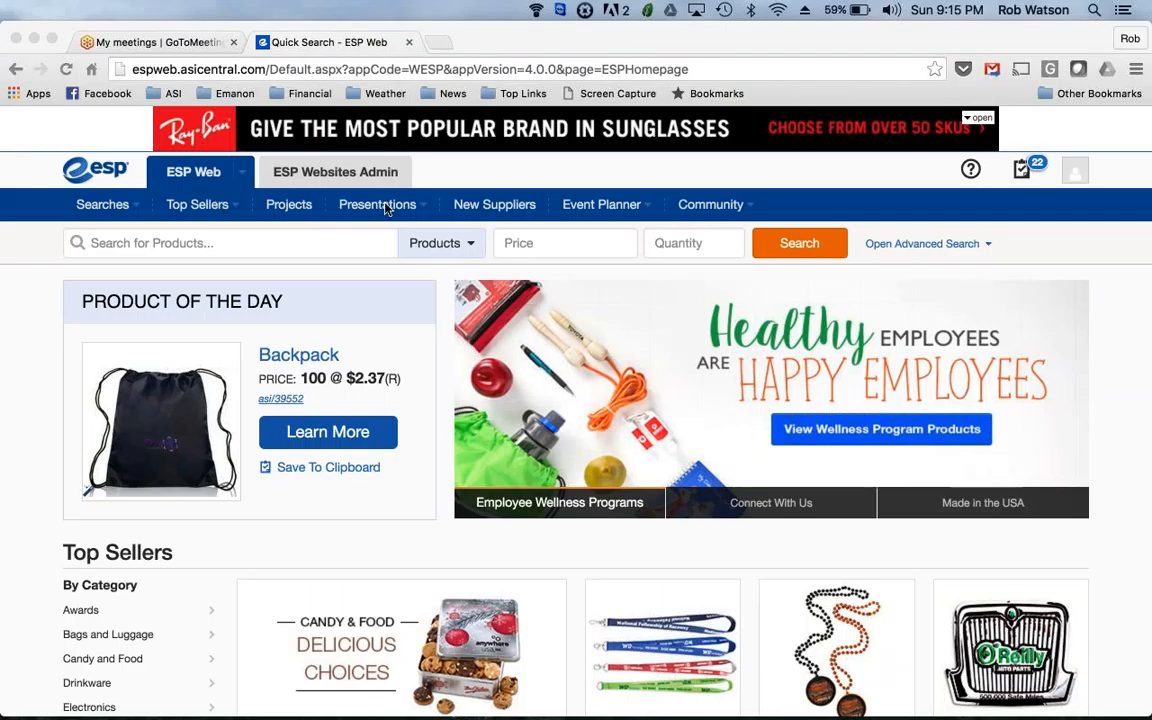
# Start a new presentation and name it "Tutorial Presentation #1".
pyautogui.click(387, 209)
pyautogui.click(387, 209)
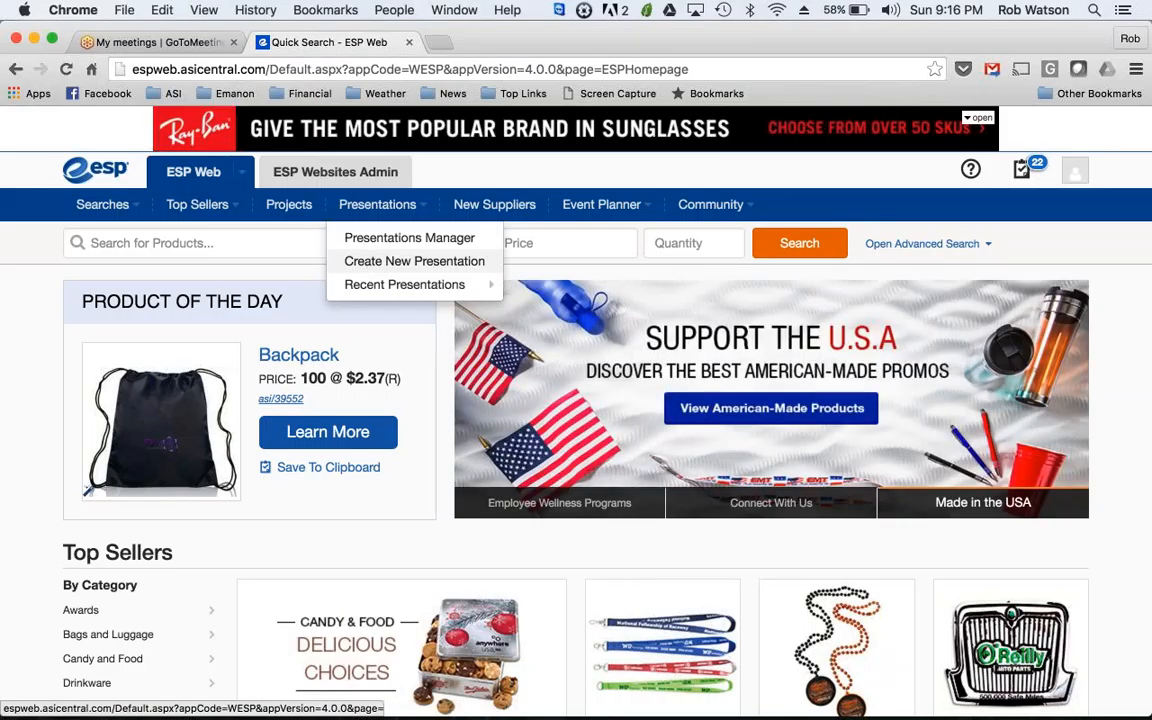
pyautogui.click(372, 264)
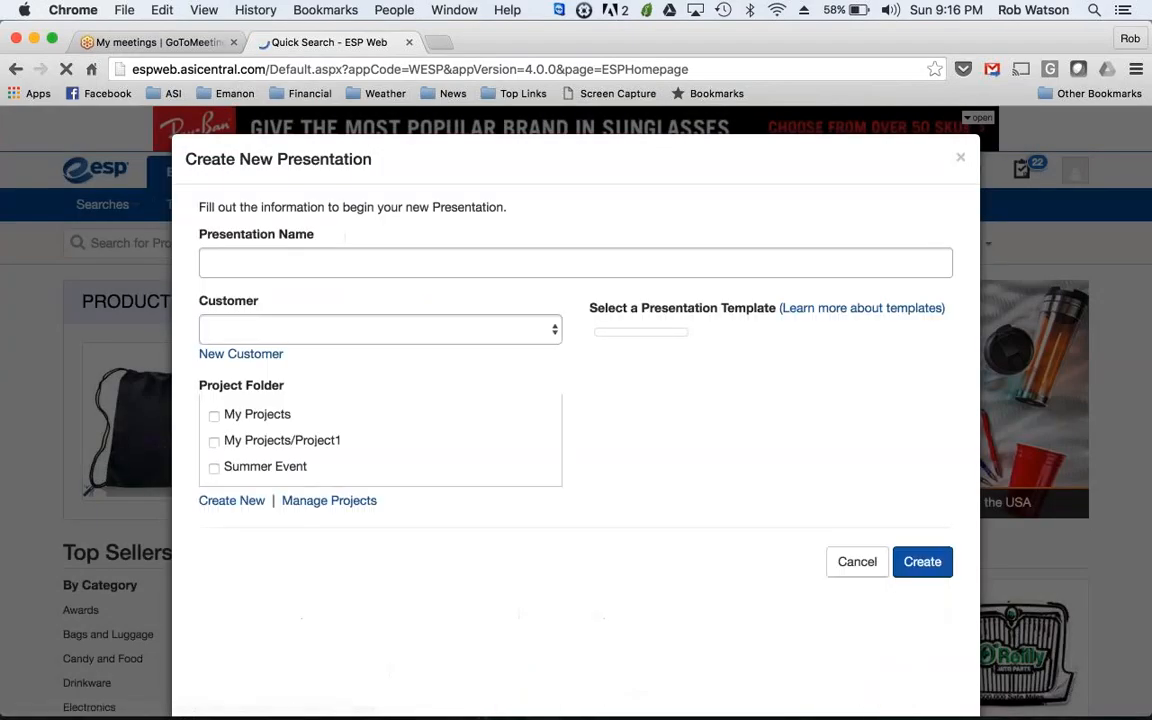
pyautogui.click(363, 263)
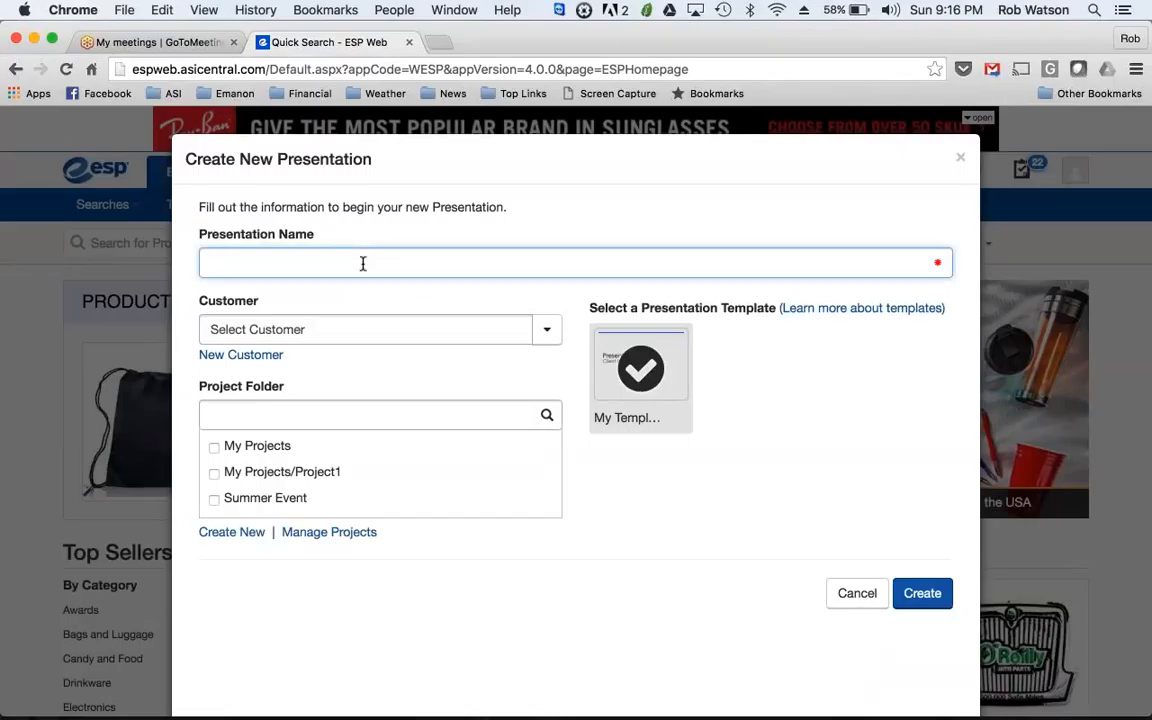
pyautogui.write('Tutorial Presn')
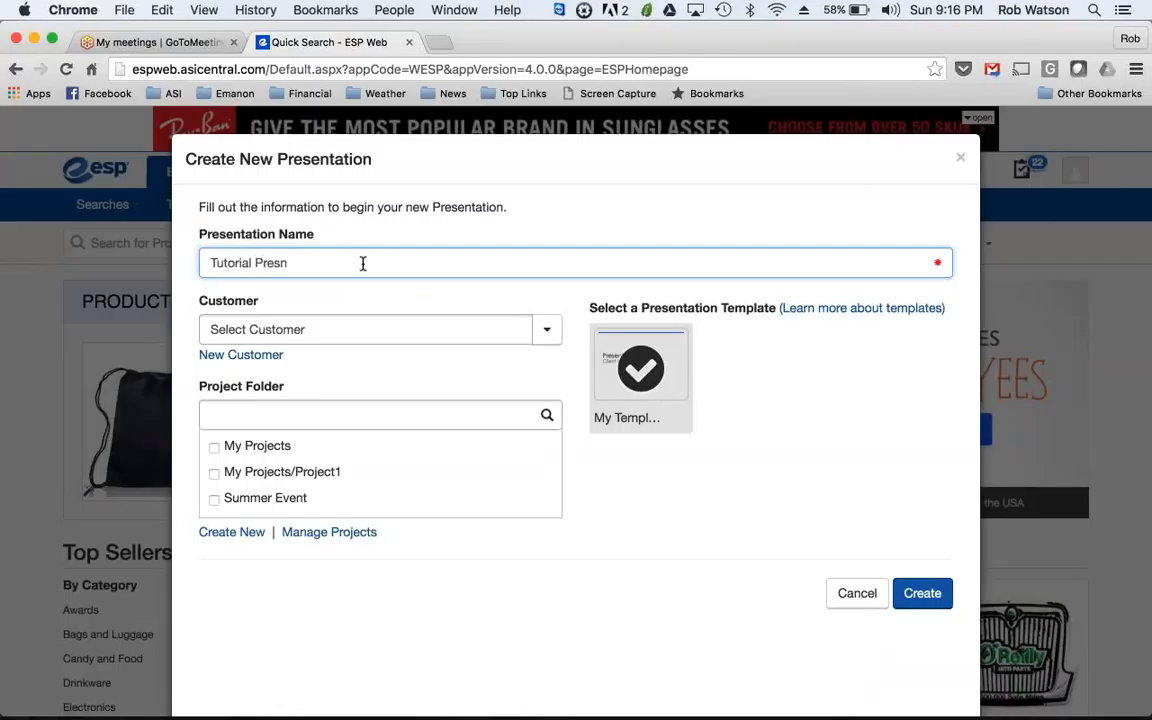
pyautogui.press('BackSpace')
pyautogui.write('entation #1')
# Try to enter "New Customer #1" as the presentation's customer.
pyautogui.click(359, 320)
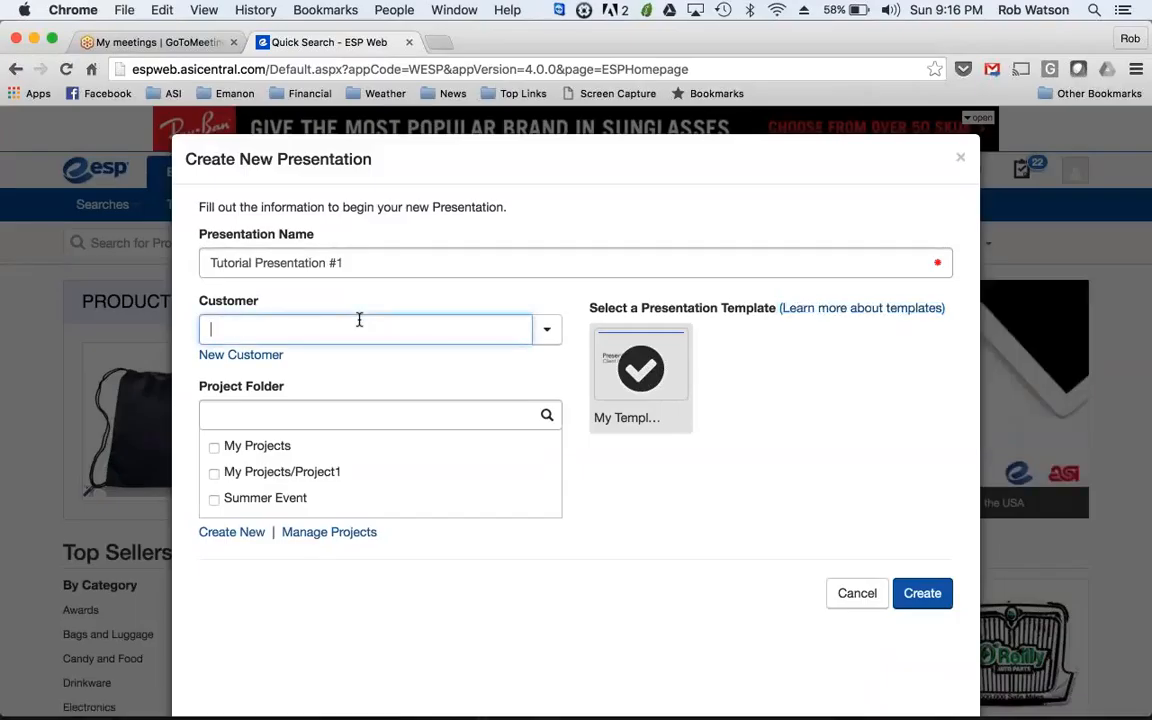
pyautogui.click(524, 330)
pyautogui.write('New Customer #1')
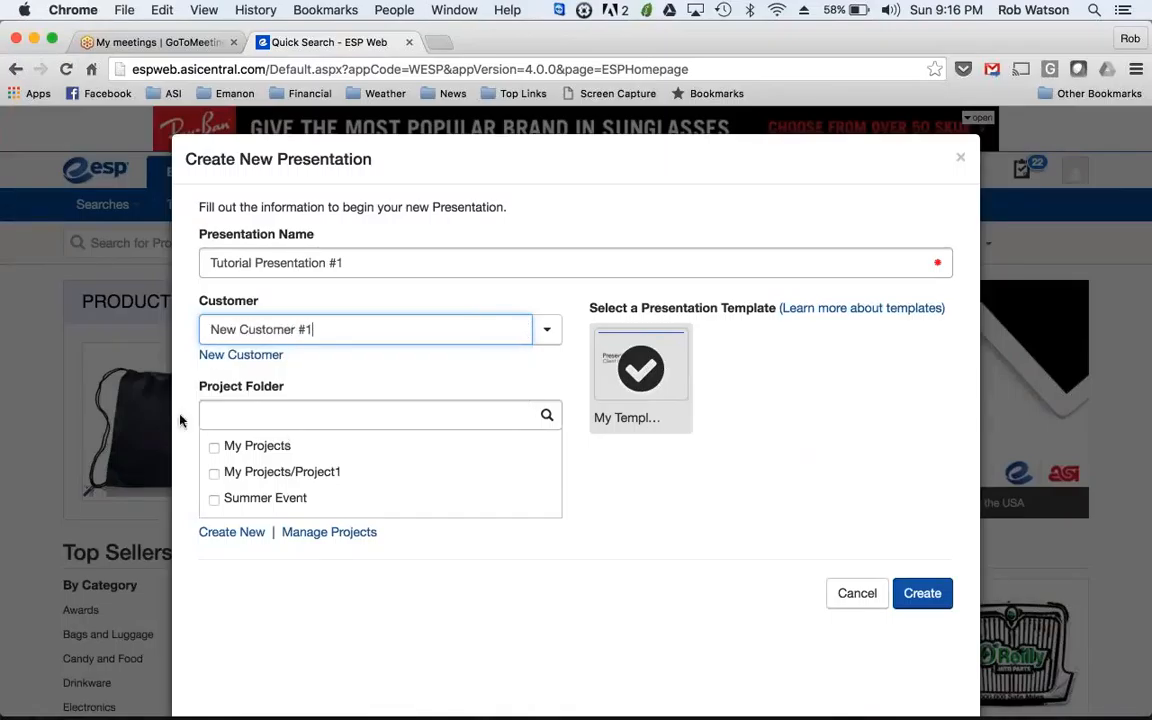
# Assign the presentation to the My Projects folder and create it with the preselected template.
pyautogui.click(213, 448)
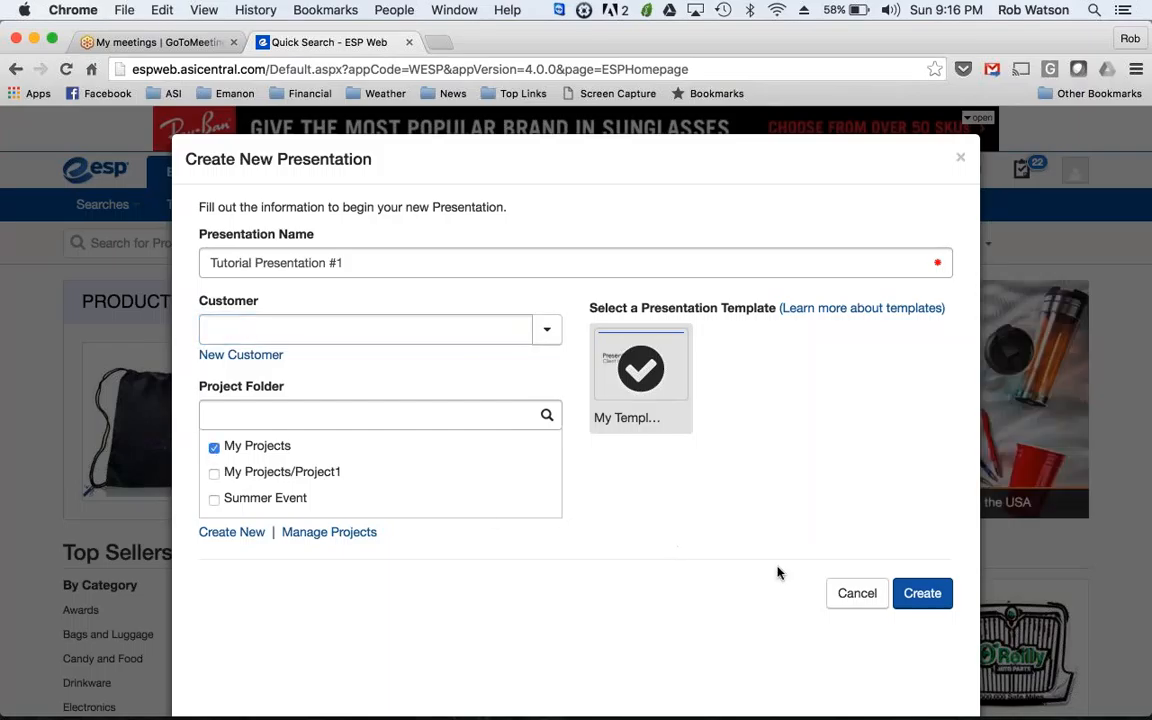
pyautogui.click(923, 596)
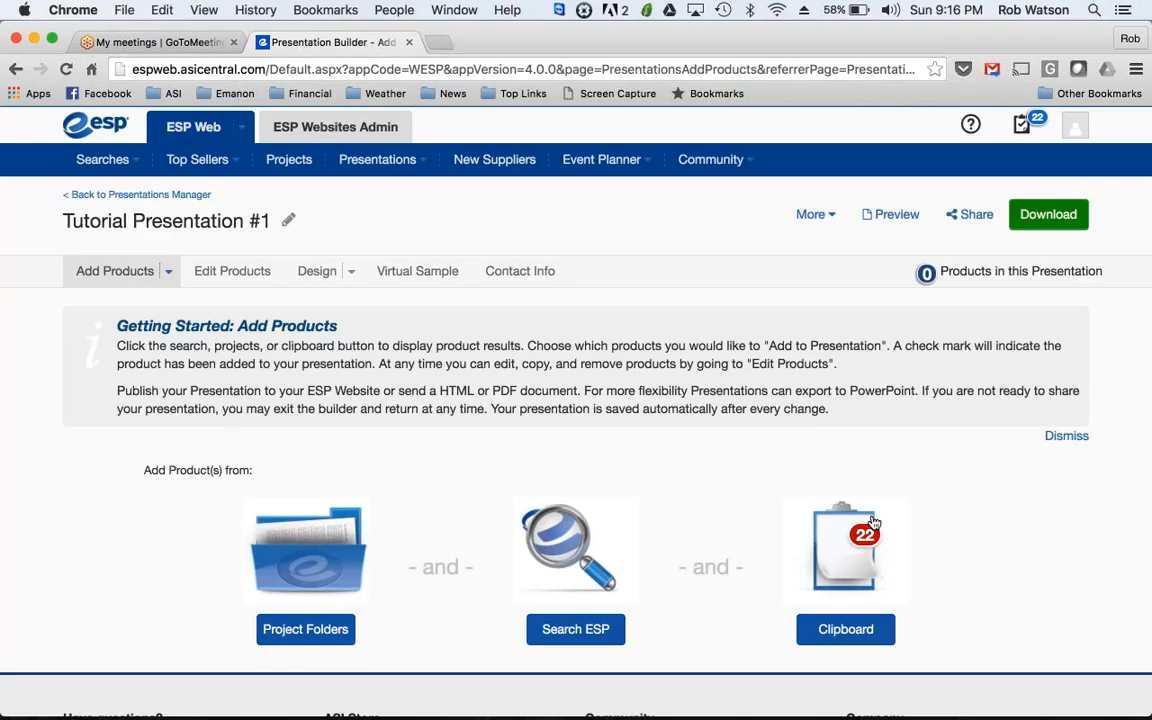
# List the clipboard products and add the five in the first row, from the Ink Injected Wristband to the N5293 shorts, to the presentation.
pyautogui.scroll(-3, 877, 519)
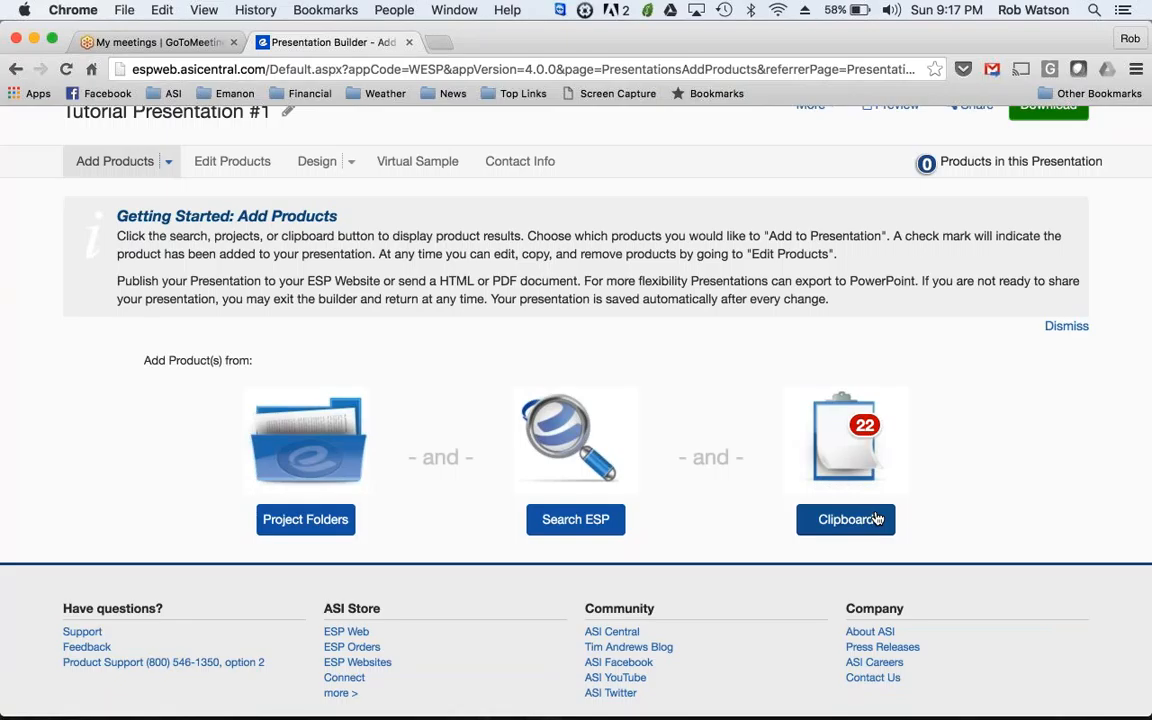
pyautogui.scroll(-1, 858, 516)
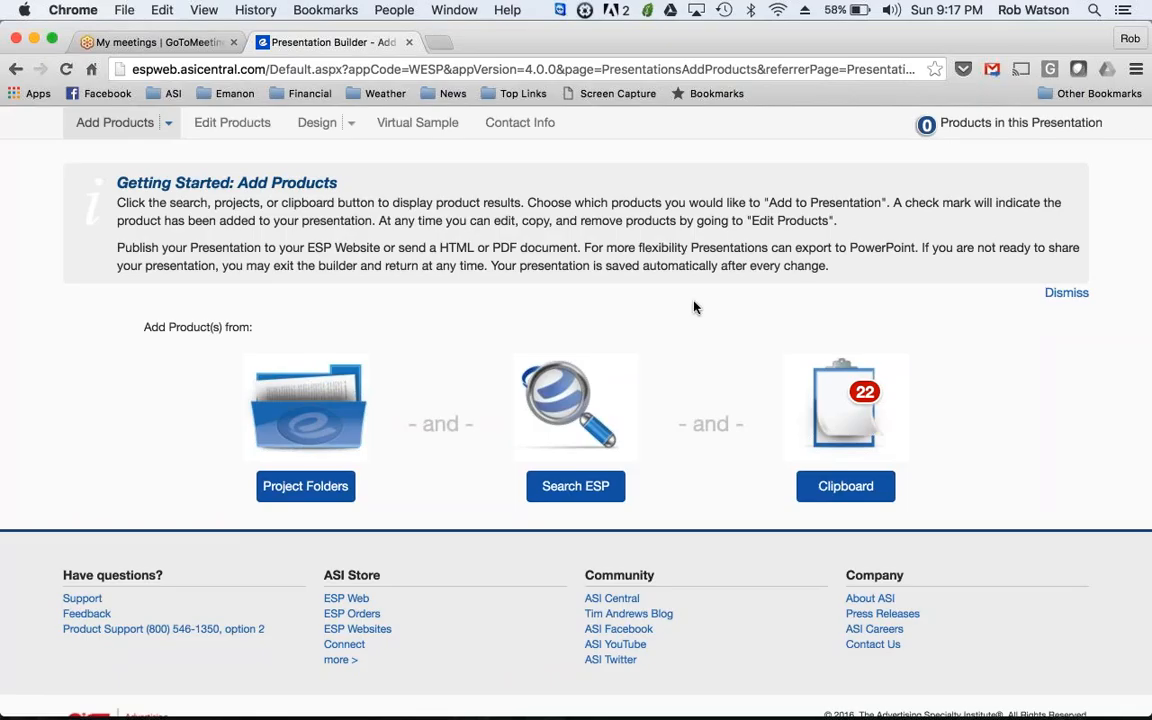
pyautogui.scroll(-3, 694, 306)
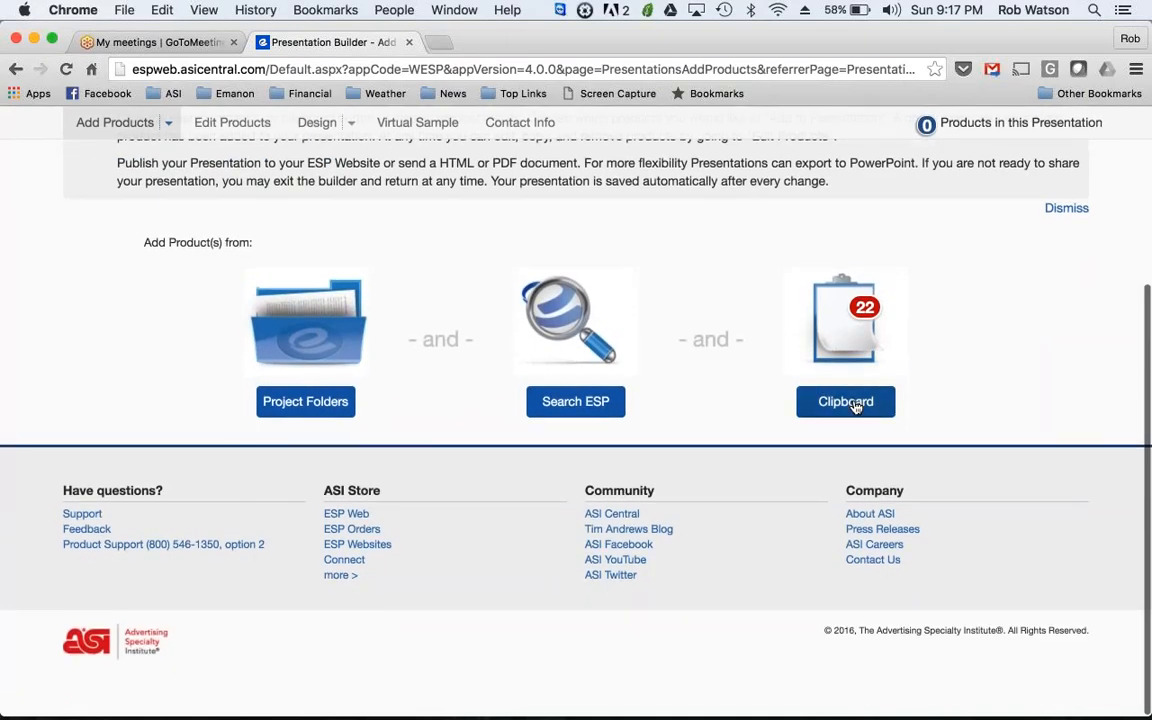
pyautogui.click(852, 403)
pyautogui.scroll(-10, 829, 408)
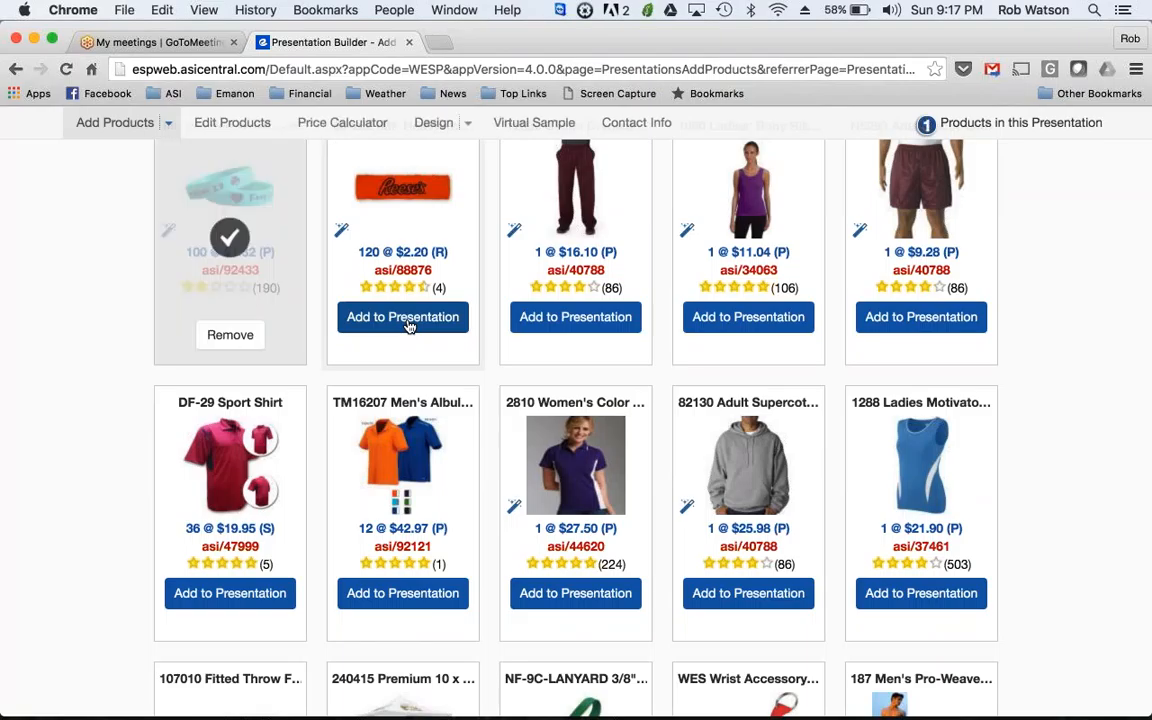
pyautogui.click(406, 318)
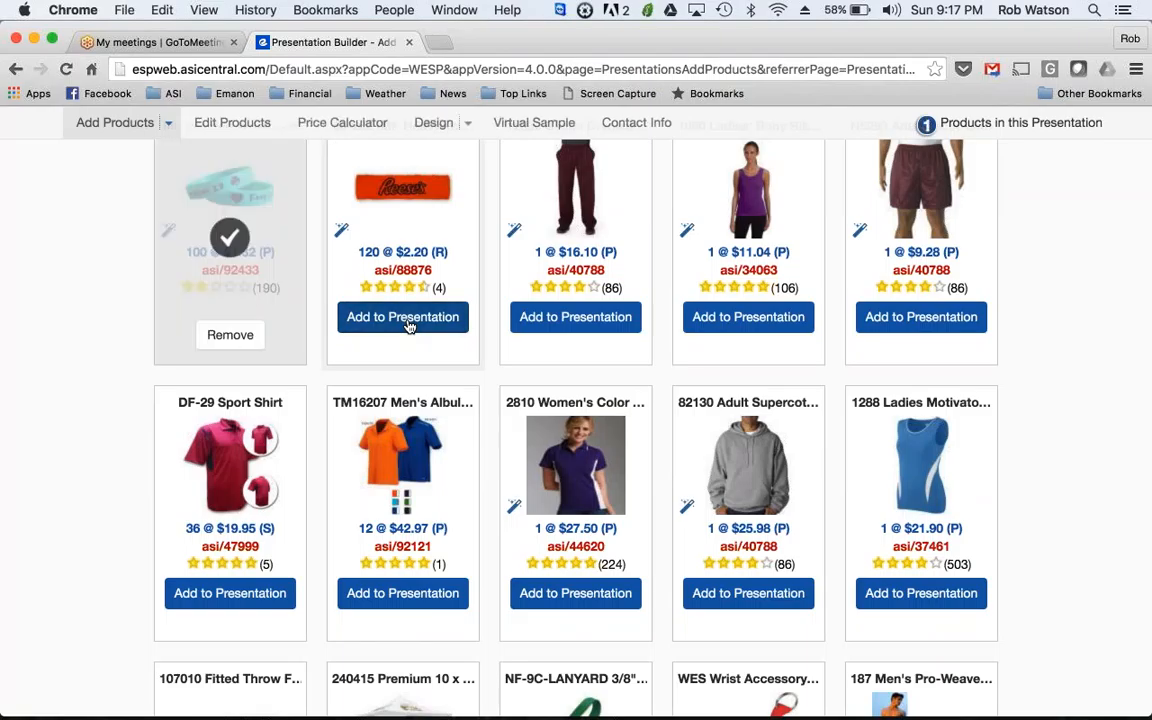
pyautogui.click(613, 318)
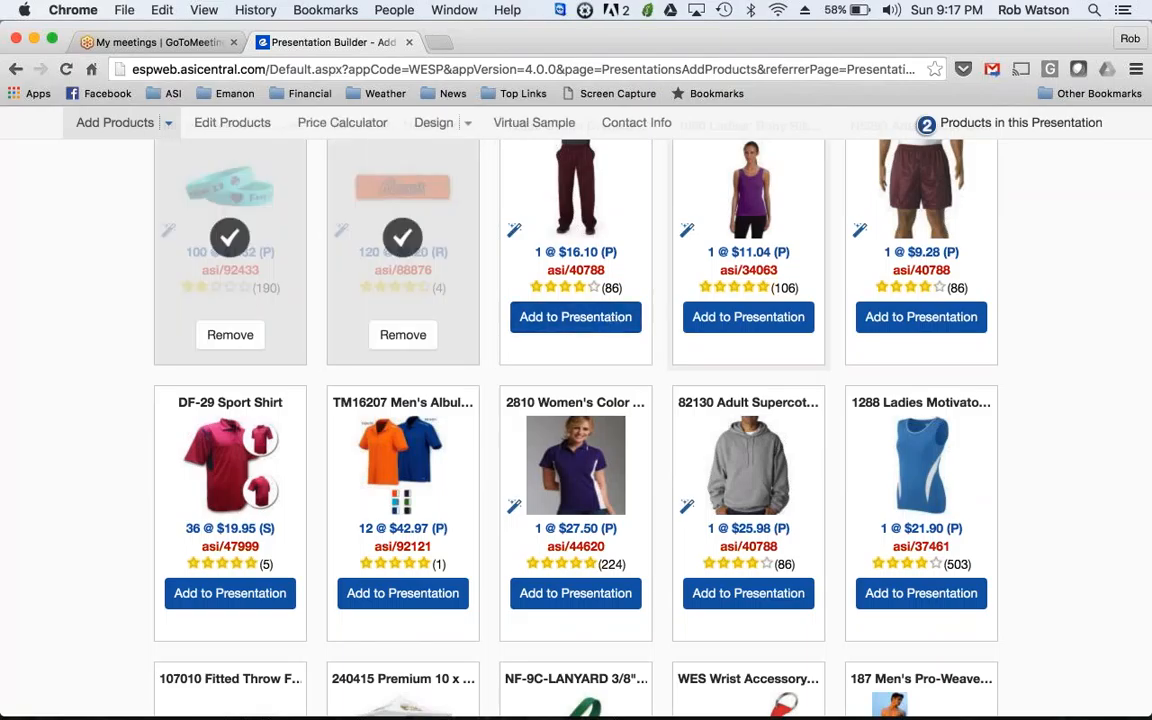
pyautogui.click(757, 318)
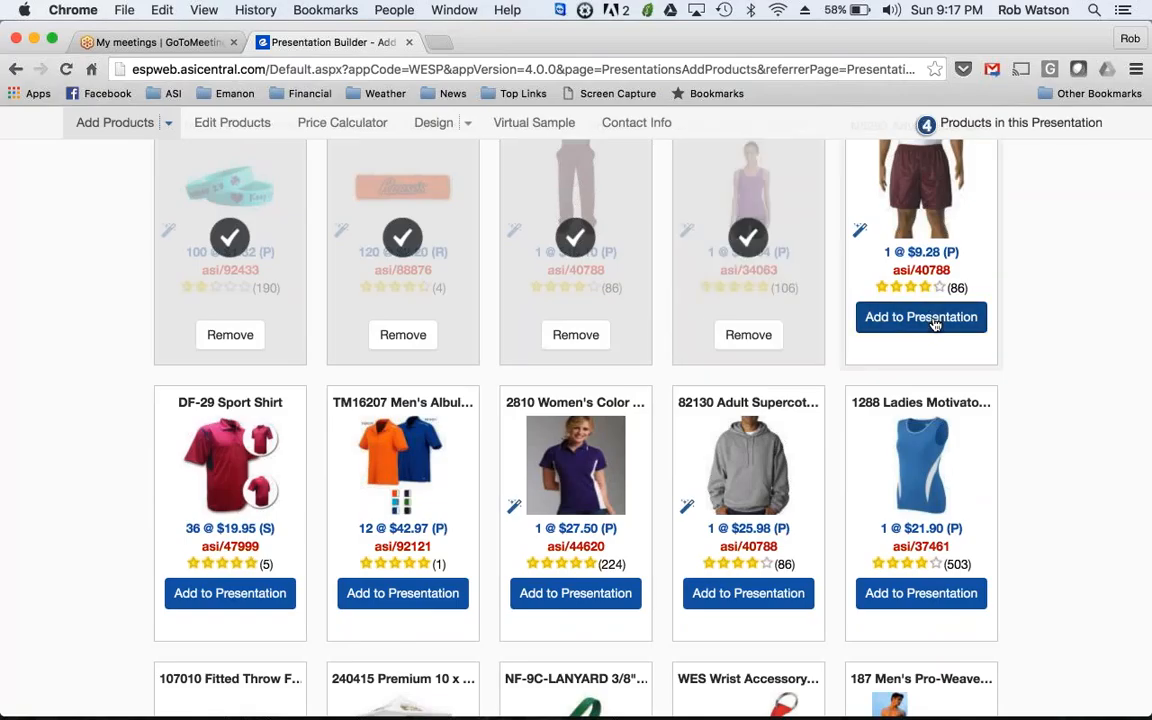
# Add the DF-29 Sport Shirt, the TM16207 men's shirt and the 2810 women's shirt to the presentation.
pyautogui.click(226, 593)
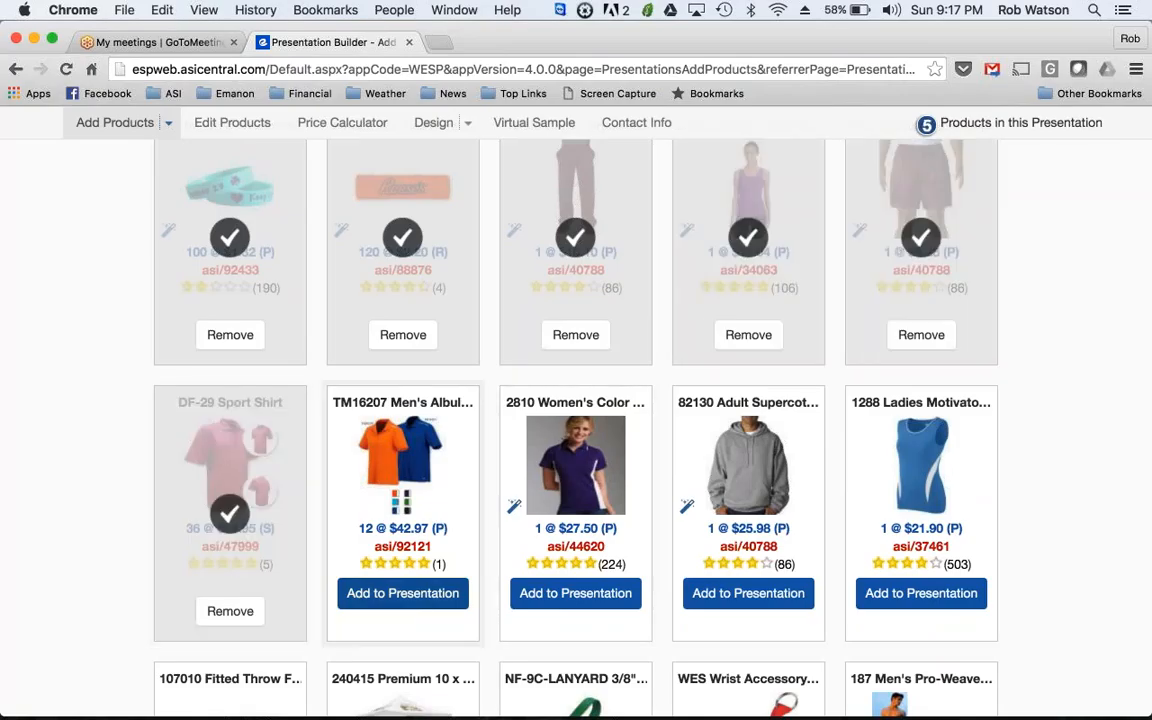
pyautogui.click(411, 596)
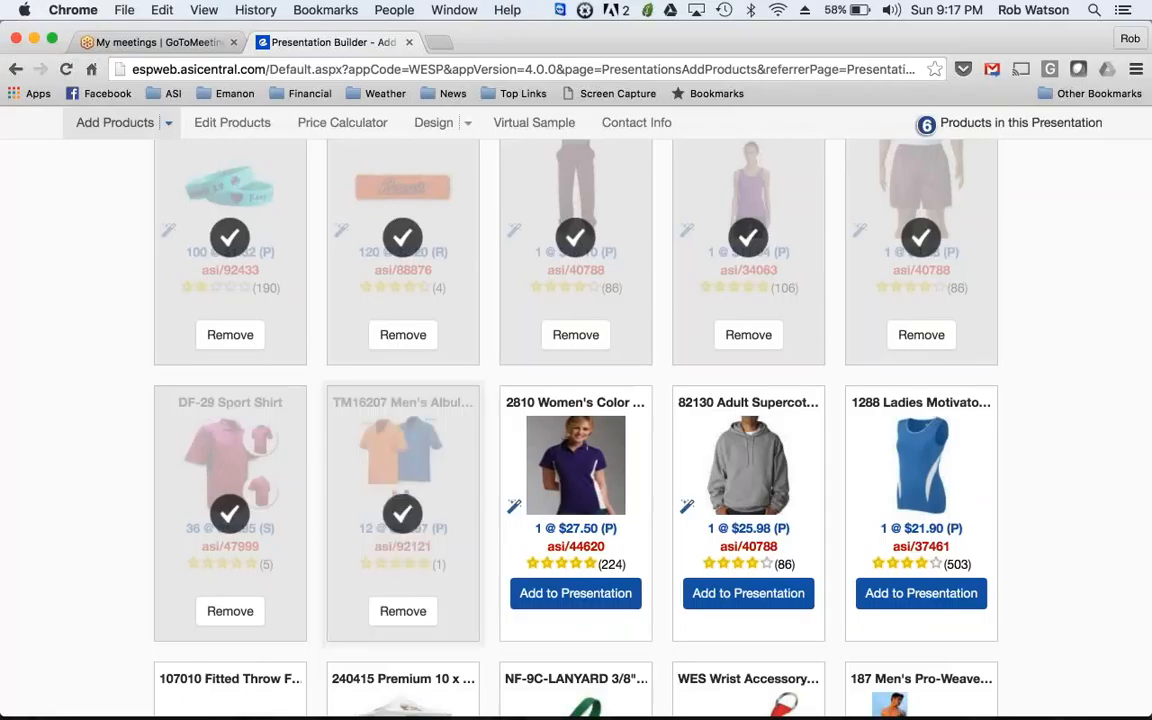
pyautogui.click(560, 598)
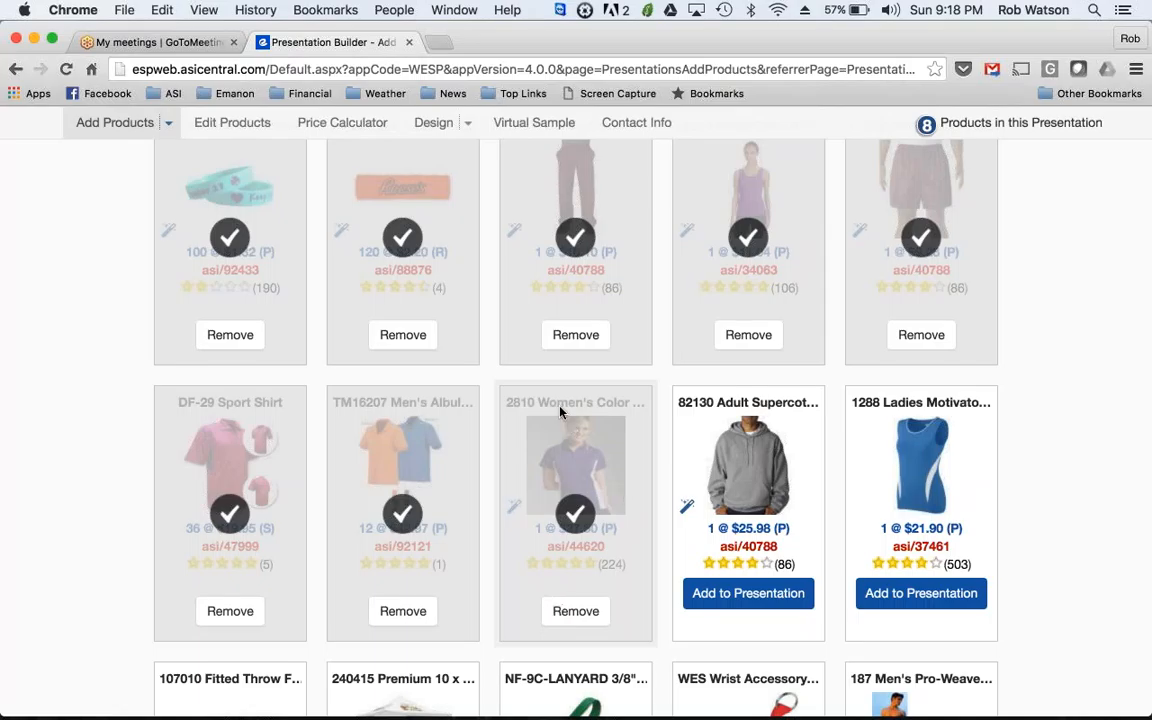
pyautogui.scroll(-2, 560, 411)
pyautogui.scroll(8, 560, 411)
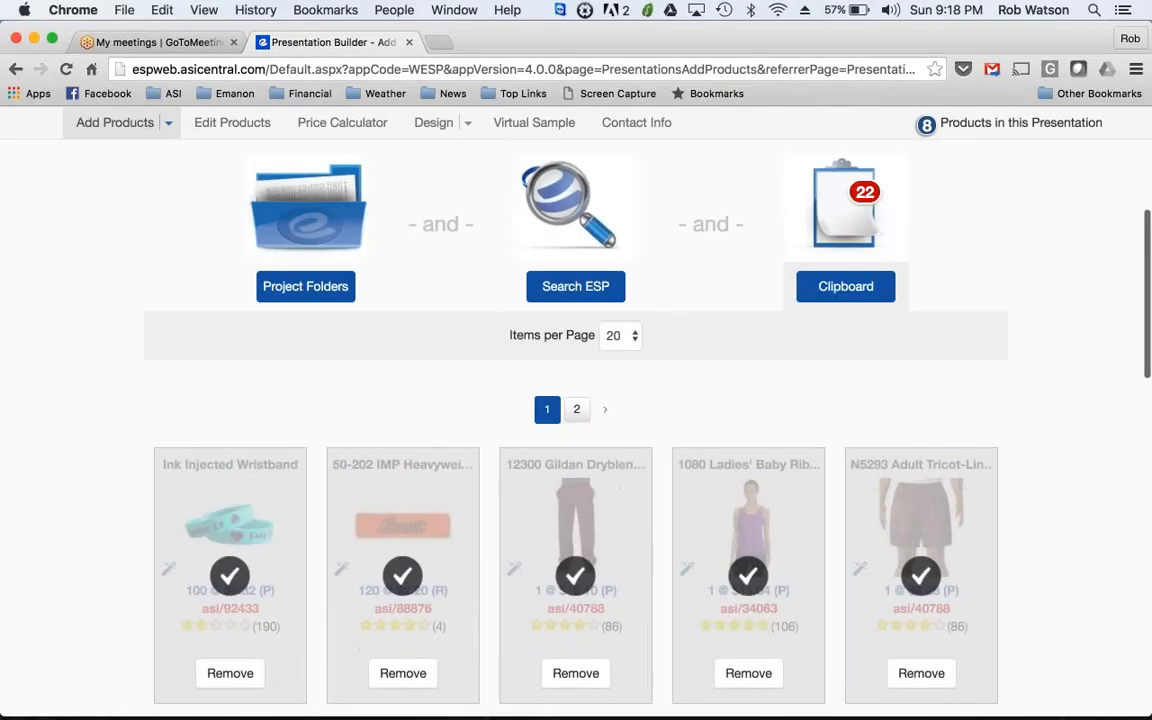
pyautogui.scroll(7, 576, 361)
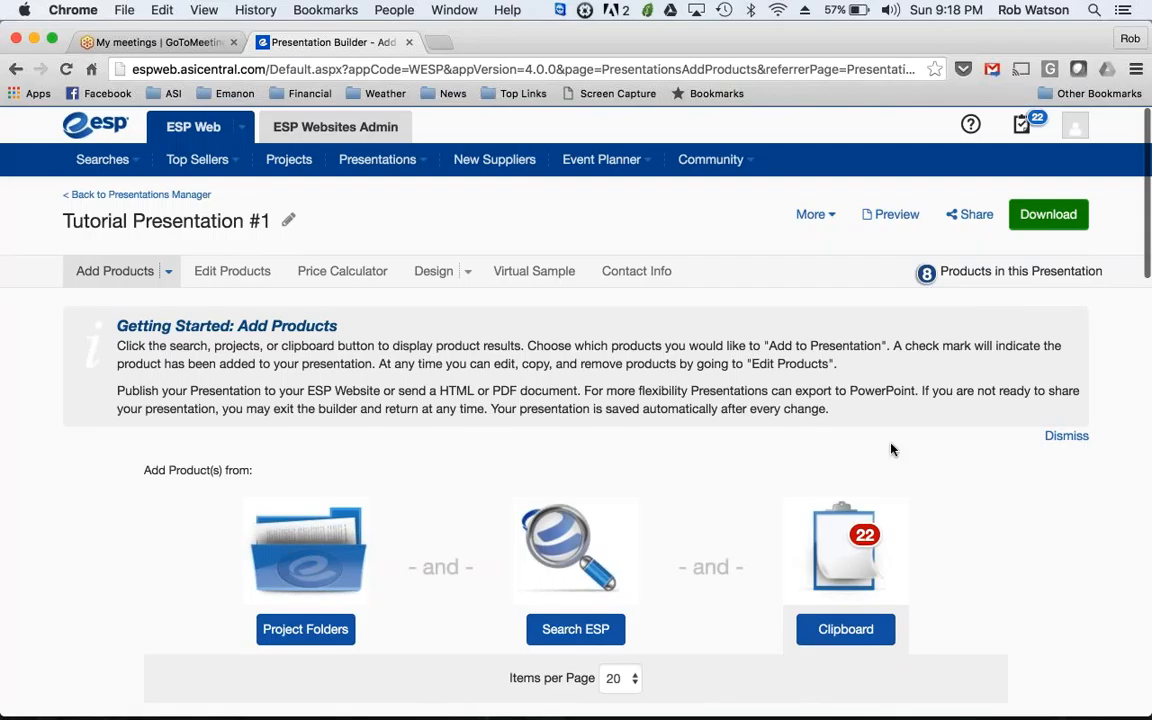
pyautogui.scroll(-9, 890, 450)
pyautogui.scroll(-9, 576, 420)
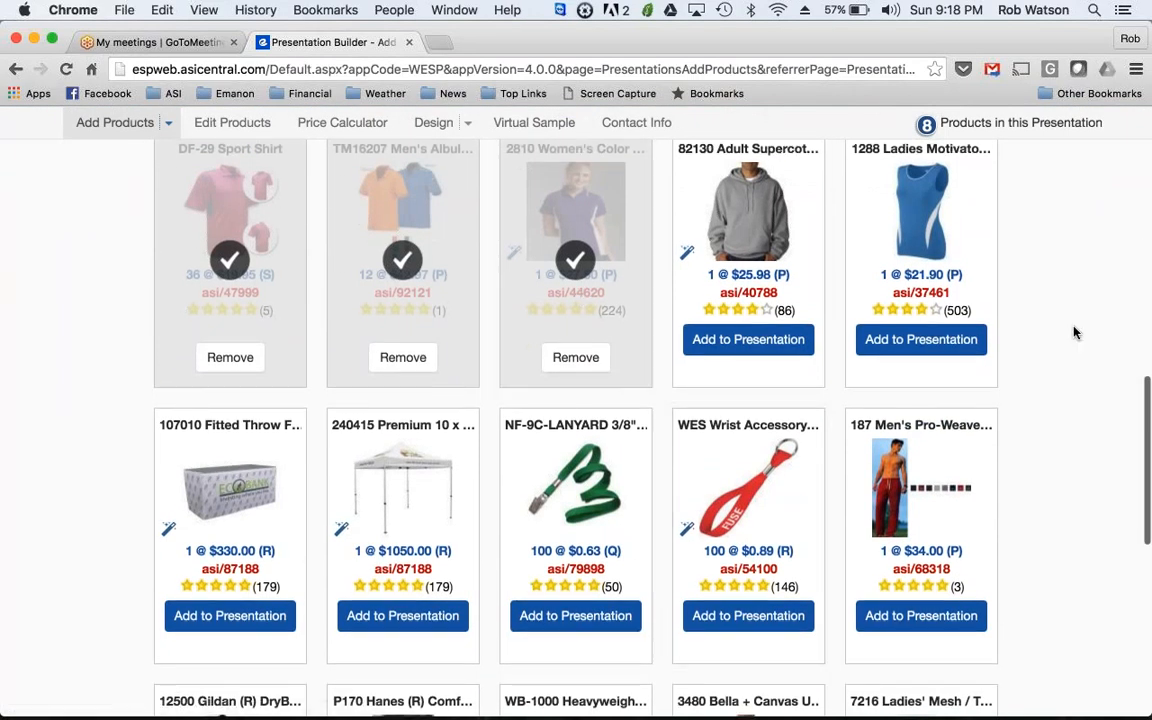
# Preview the presentation, look through its cover and product pages, and close the preview.
pyautogui.scroll(18, 1075, 333)
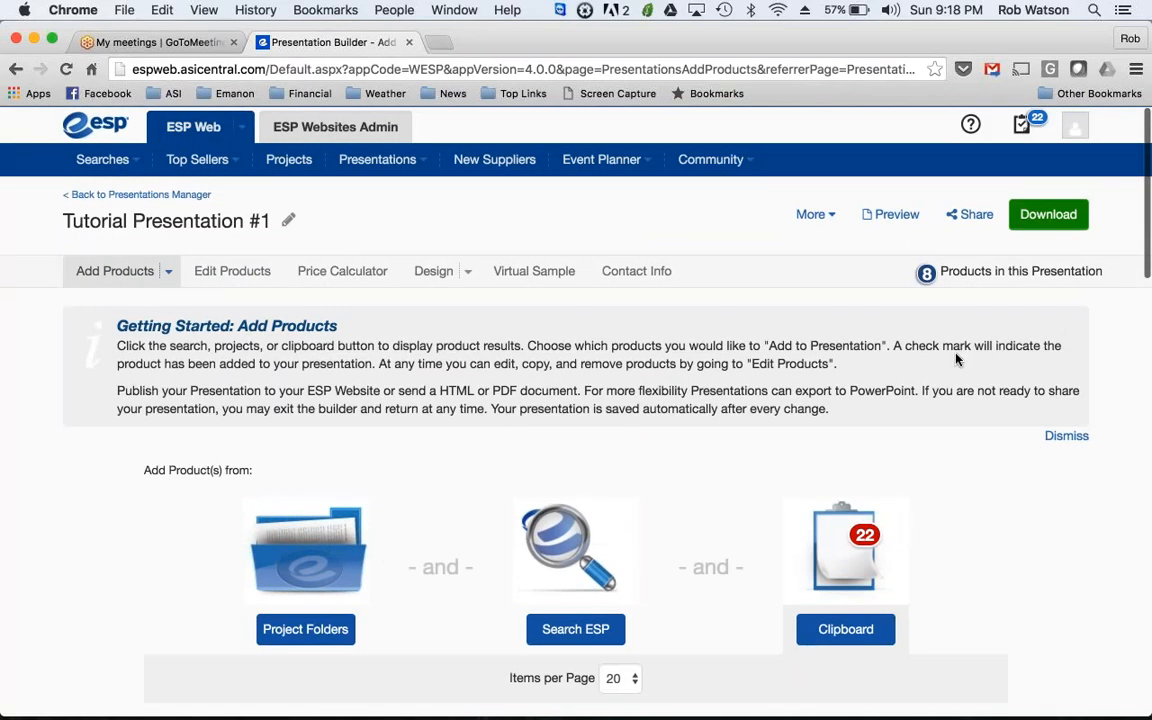
pyautogui.click(885, 217)
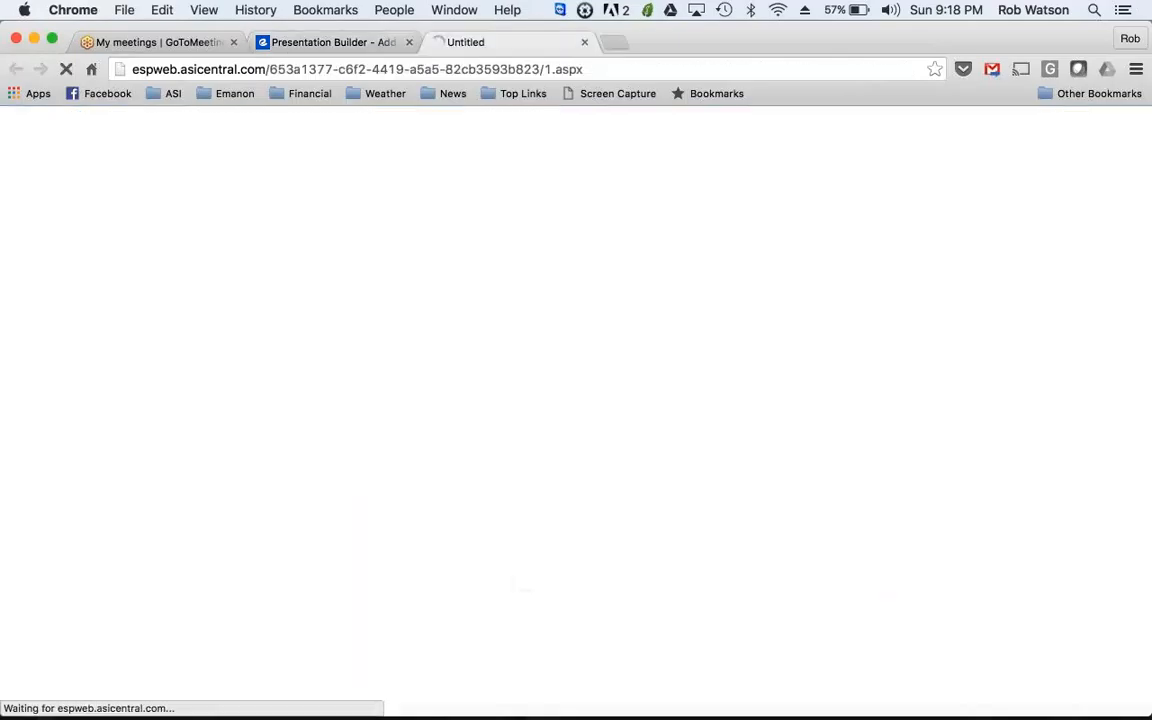
pyautogui.scroll(-2, 645, 267)
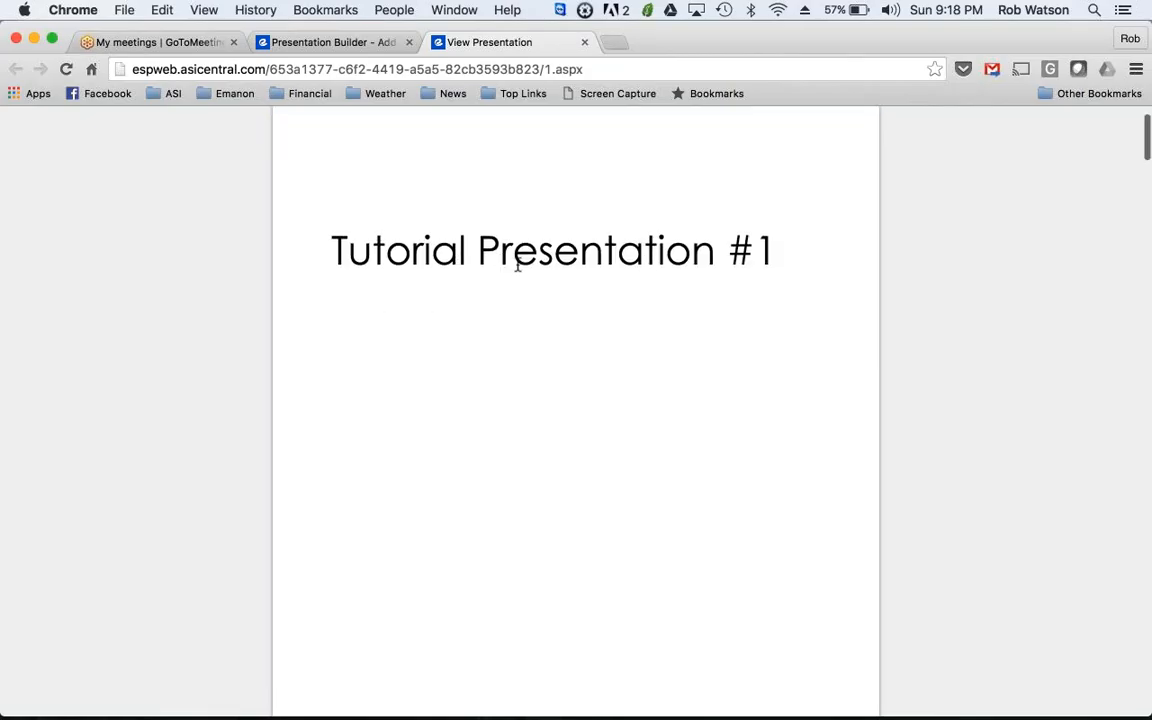
pyautogui.scroll(-1, 532, 269)
pyautogui.scroll(-10, 533, 276)
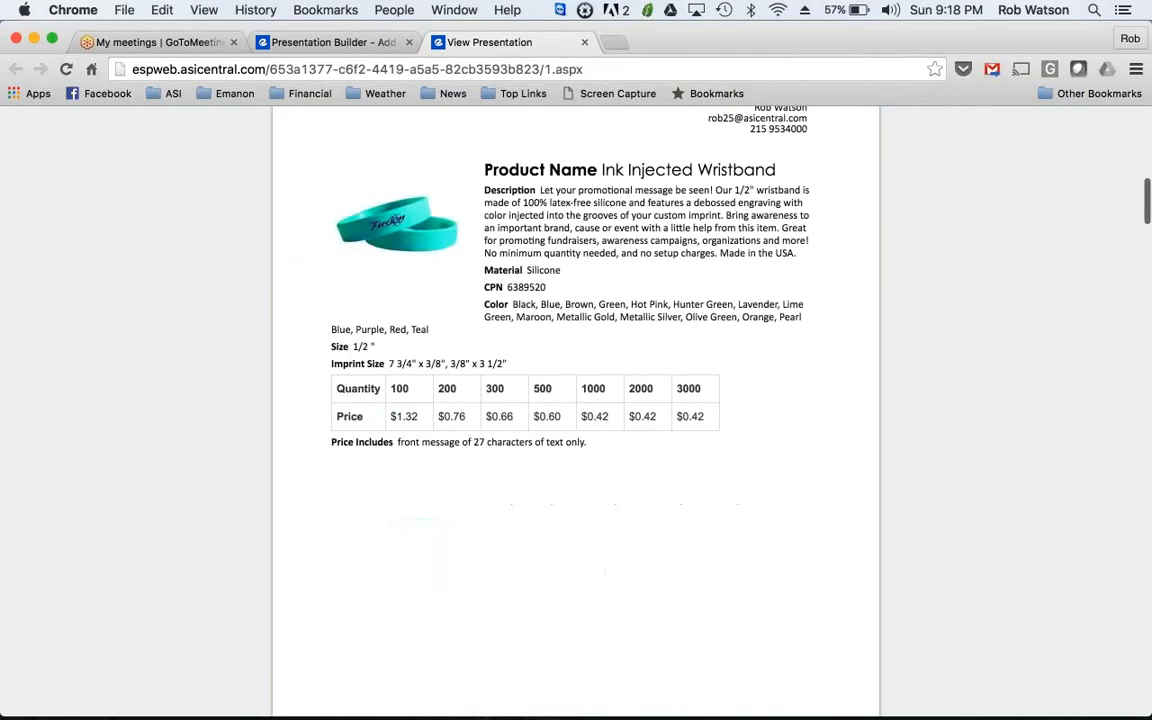
pyautogui.scroll(6, 605, 298)
pyautogui.scroll(-20, 576, 410)
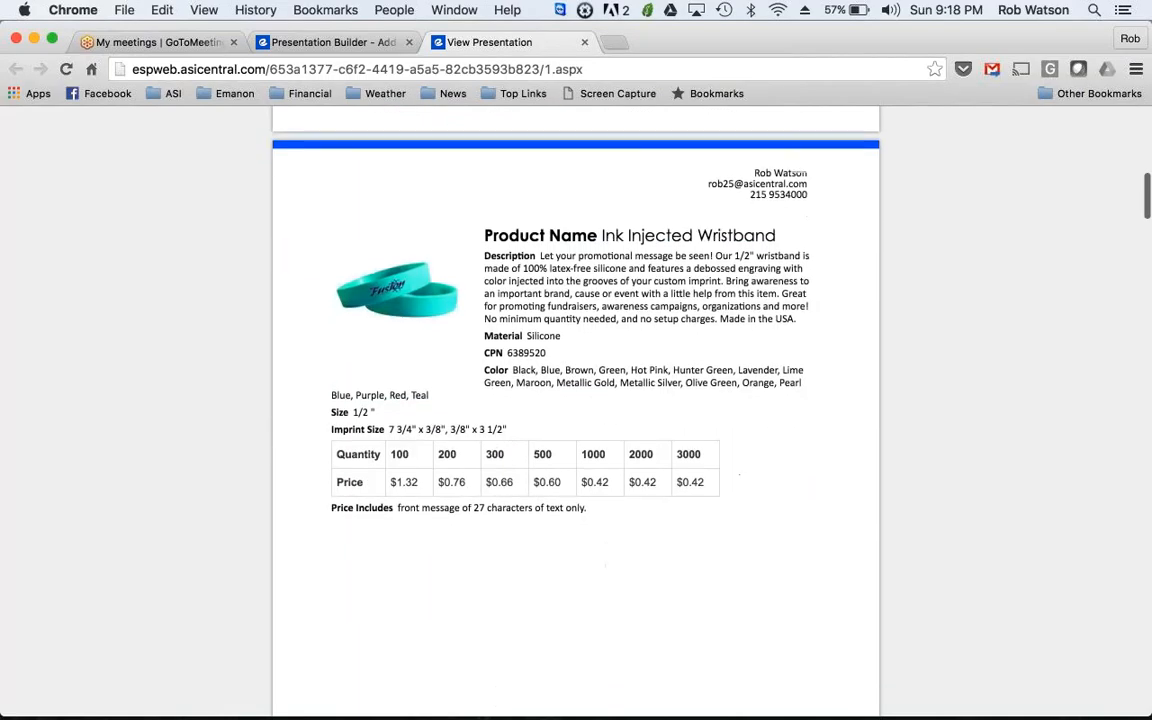
pyautogui.scroll(-10, 576, 400)
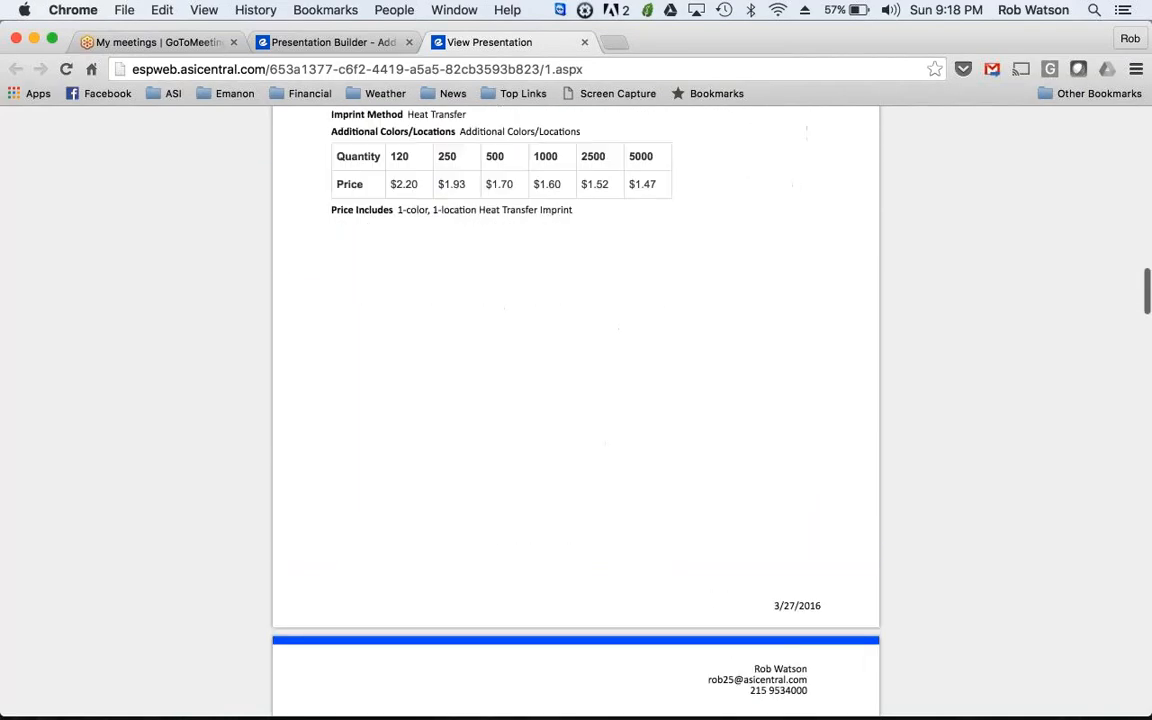
pyautogui.scroll(-20, 576, 400)
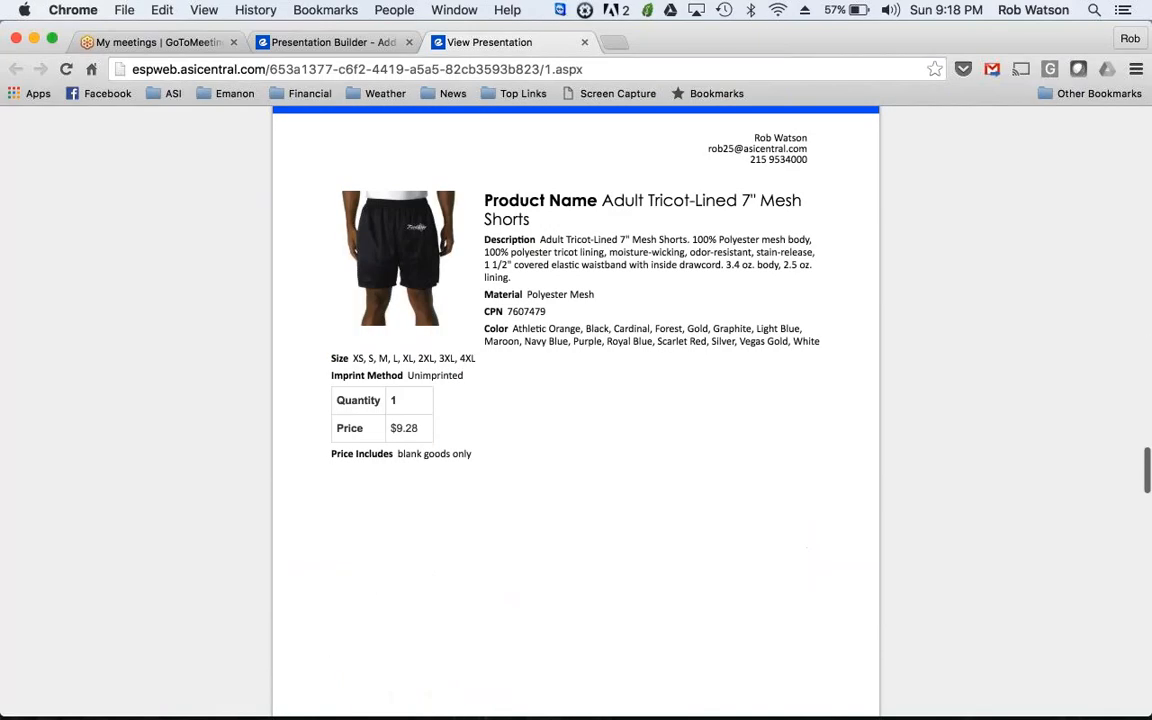
pyautogui.scroll(20, 576, 400)
pyautogui.scroll(15, 576, 400)
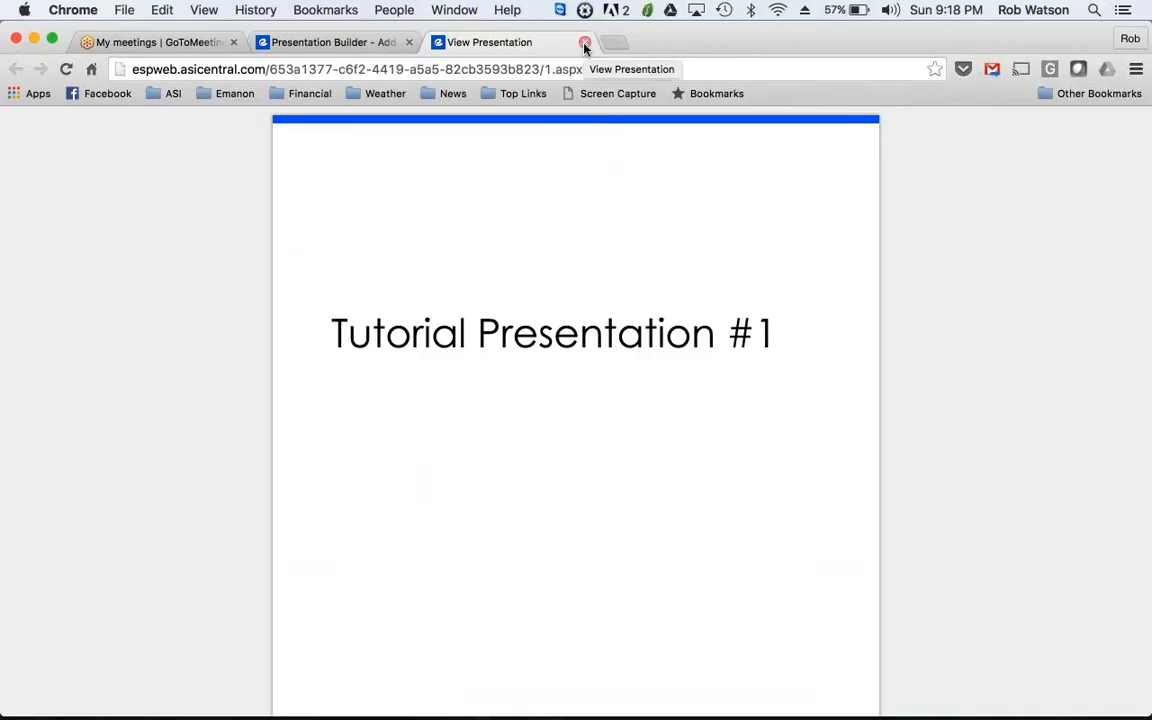
pyautogui.click(585, 43)
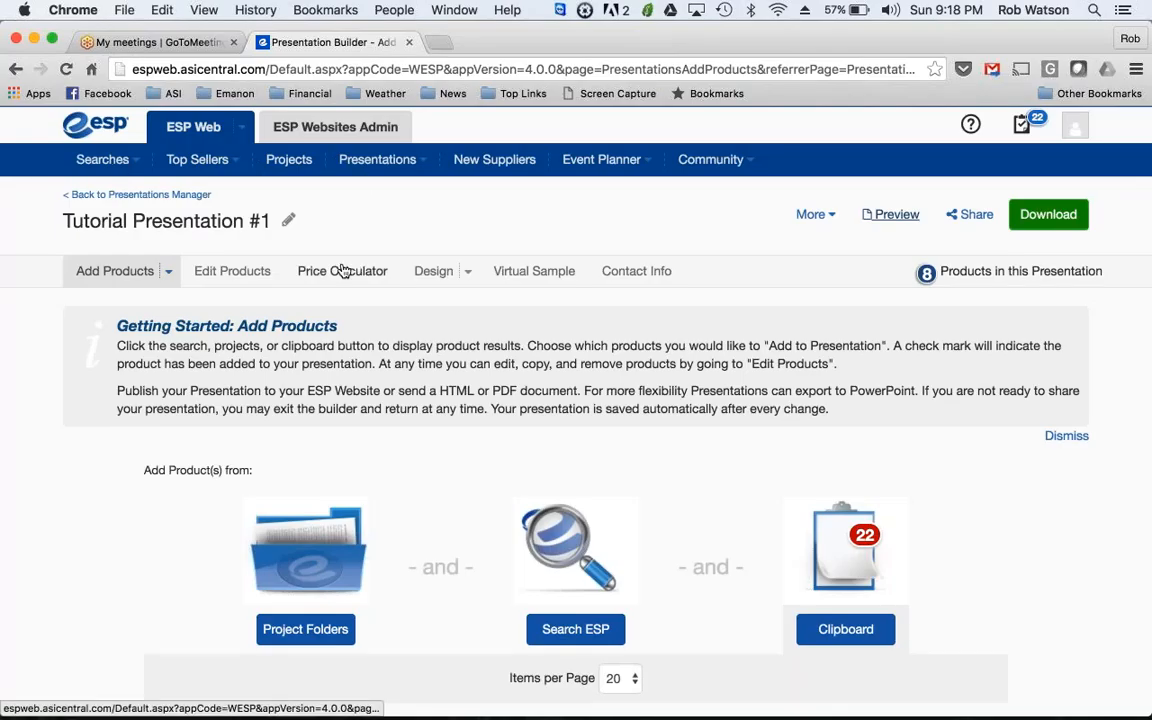
# Look through the presentation themes and apply the Eco theme in purple.
pyautogui.click(468, 273)
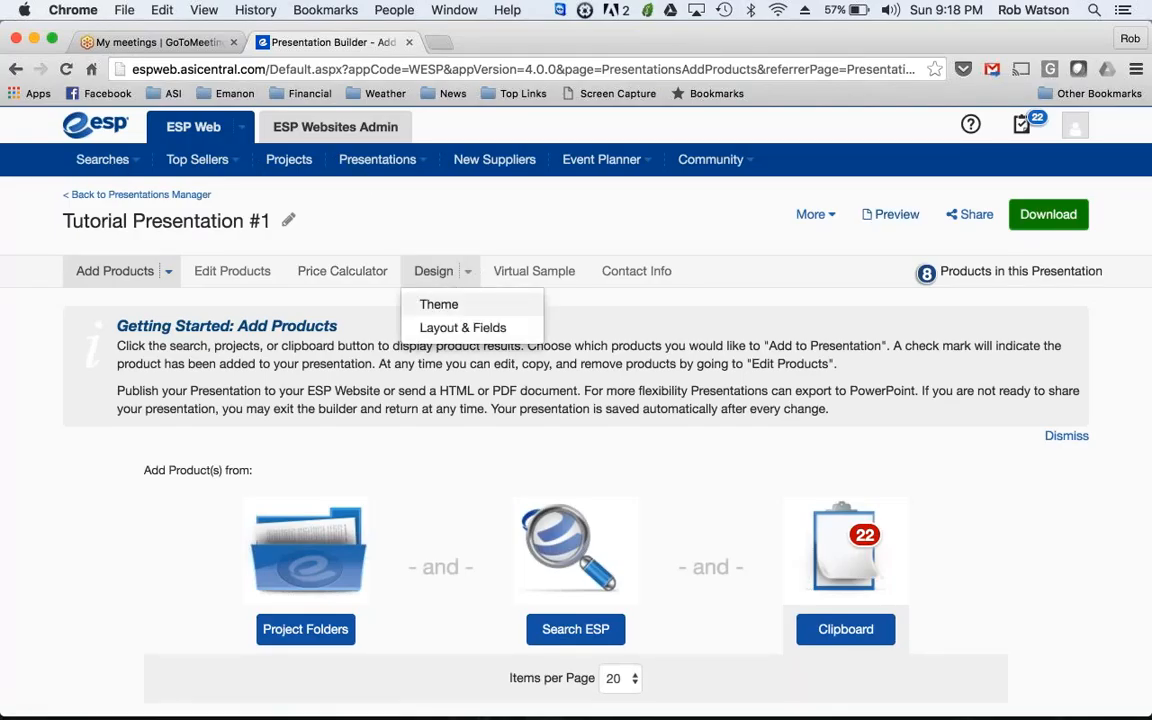
pyautogui.click(439, 306)
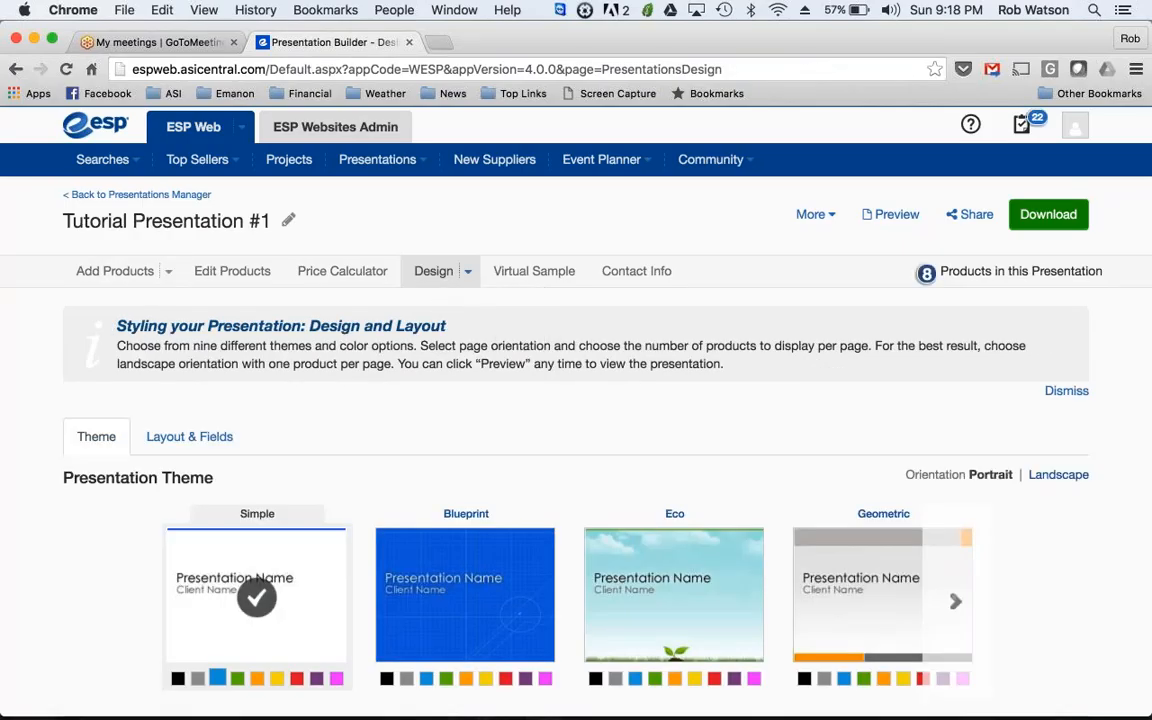
pyautogui.scroll(-5, 602, 500)
pyautogui.scroll(1, 602, 500)
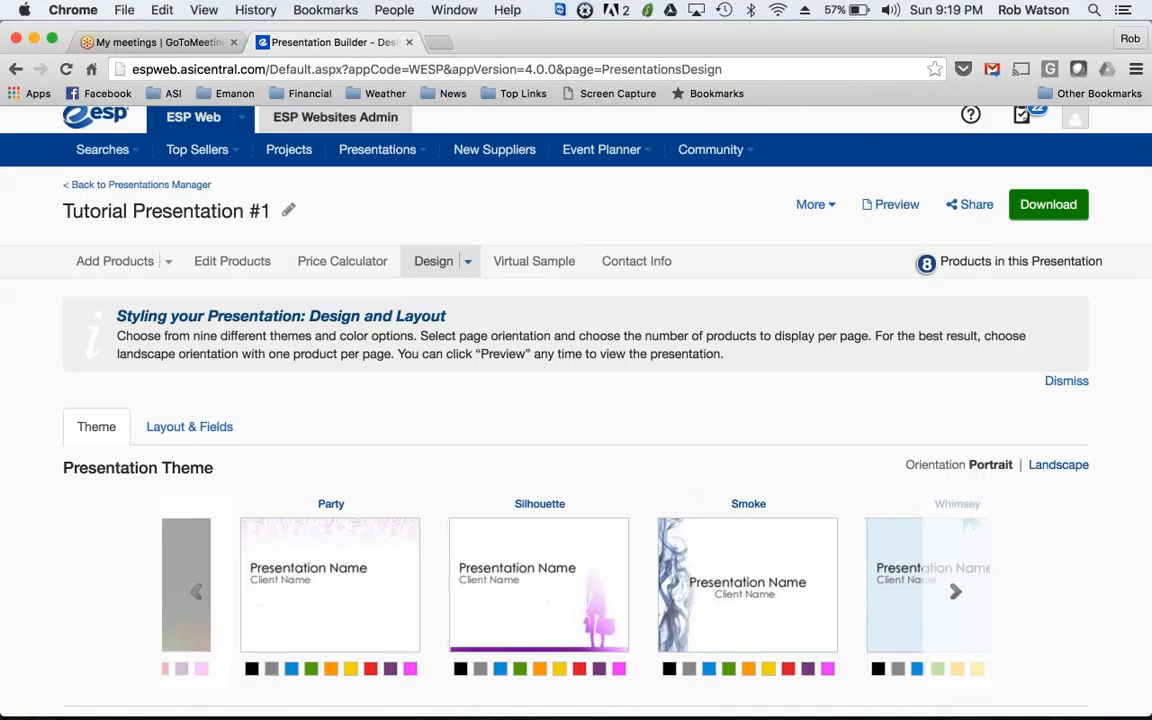
pyautogui.scroll(-2, 484, 585)
pyautogui.scroll(5, 484, 585)
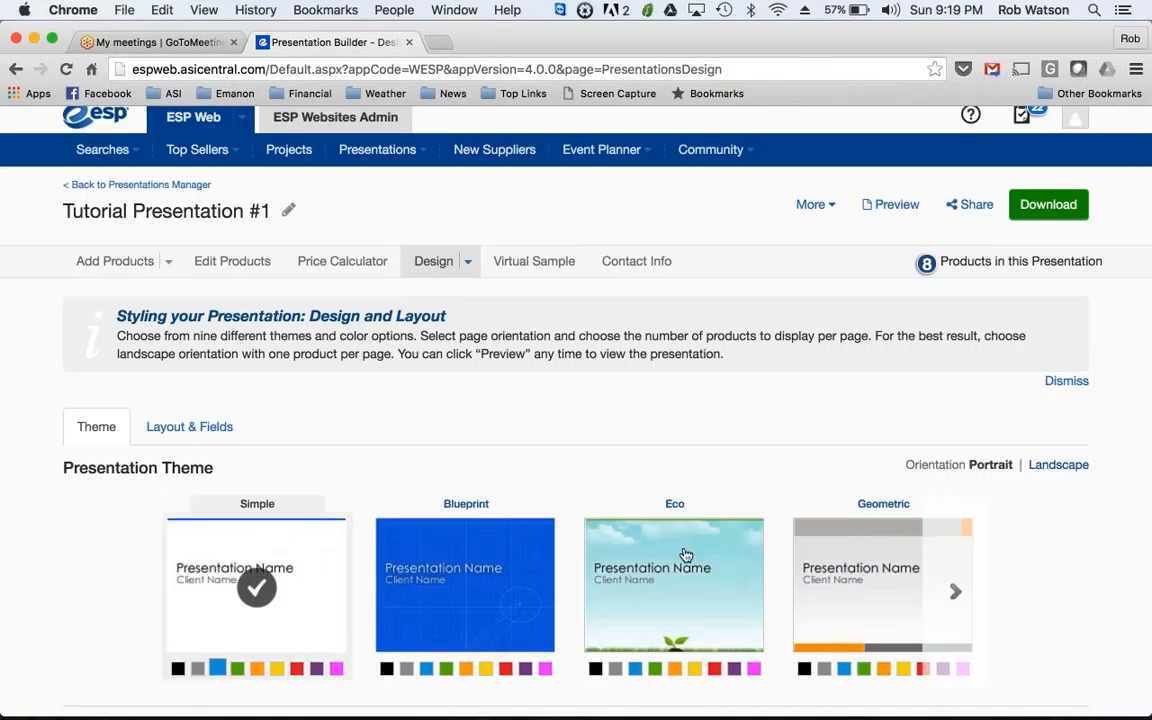
pyautogui.click(737, 671)
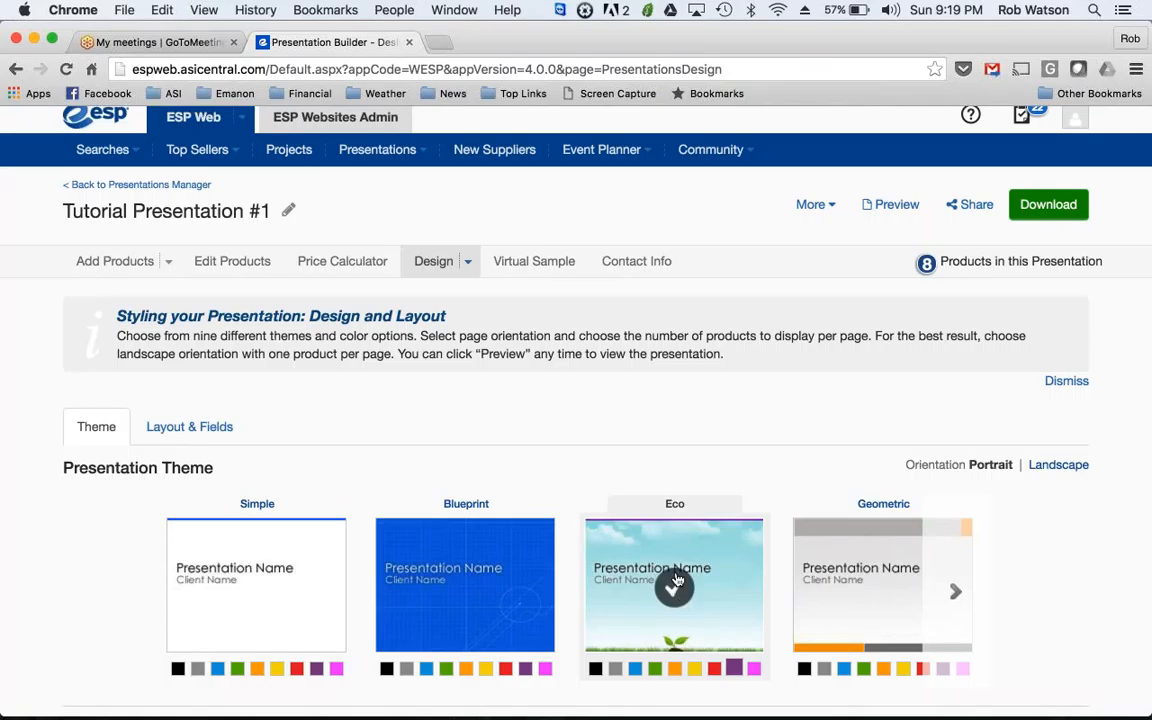
# Switch the presentation to Landscape orientation and review its header and footer layouts.
pyautogui.hscroll(10, 680, 578)
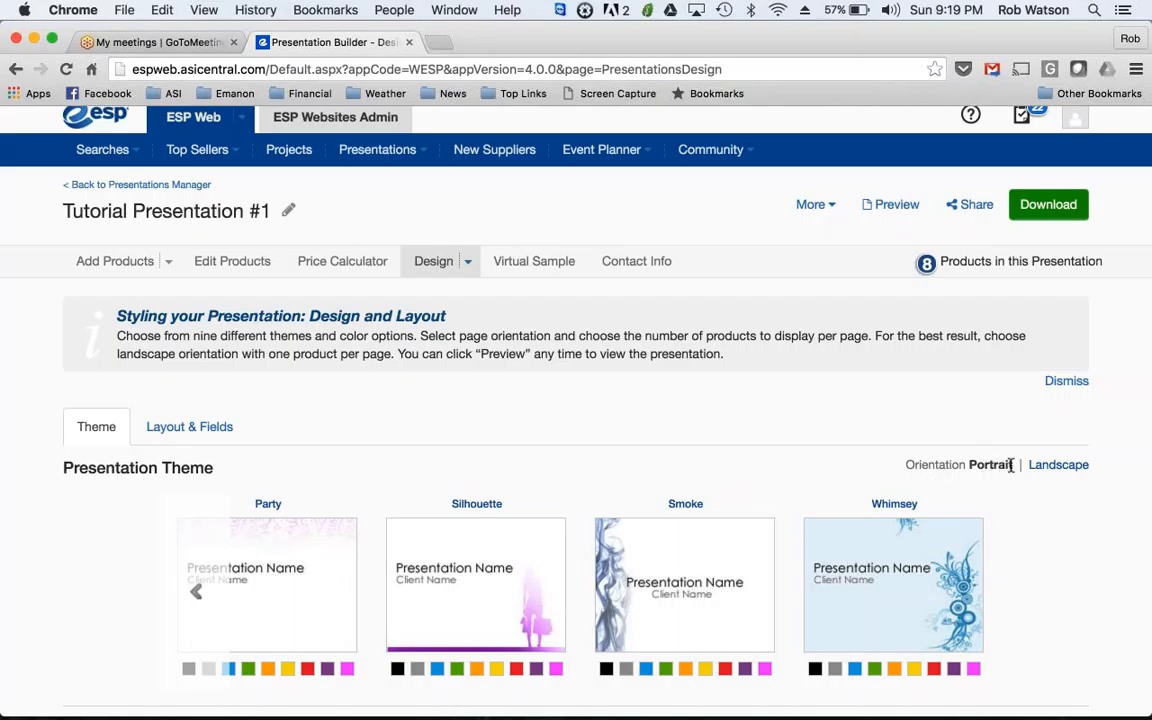
pyautogui.click(1068, 469)
pyautogui.scroll(-5, 1039, 558)
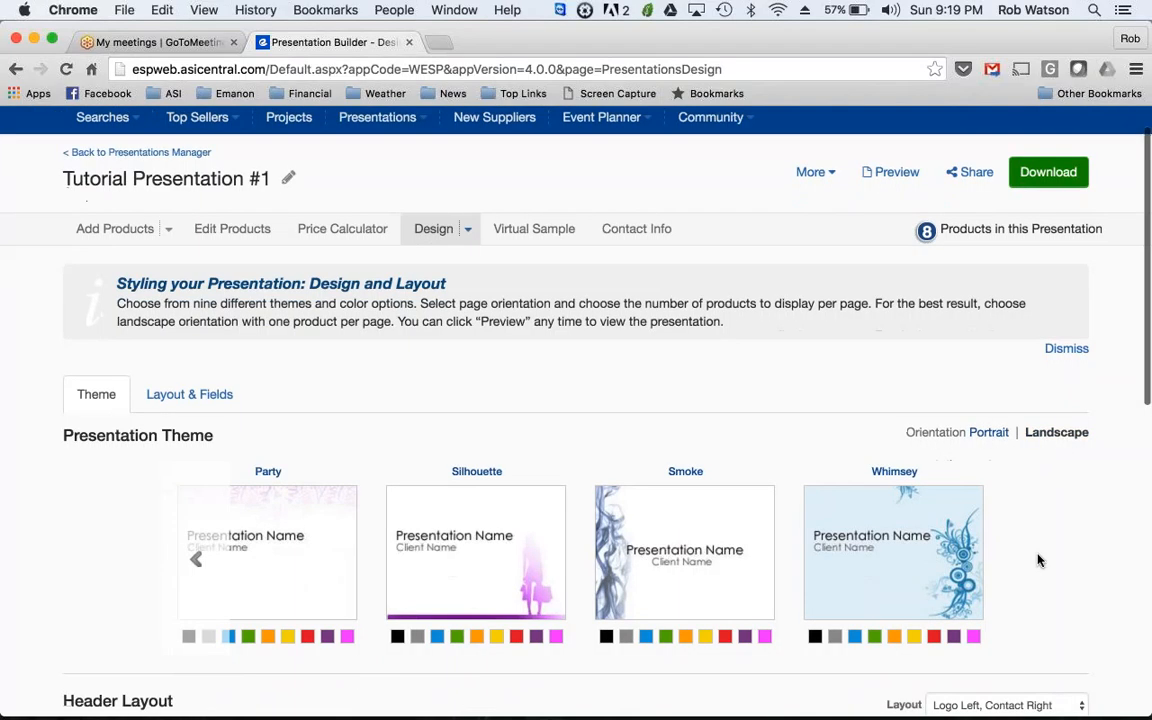
pyautogui.scroll(-5, 1039, 560)
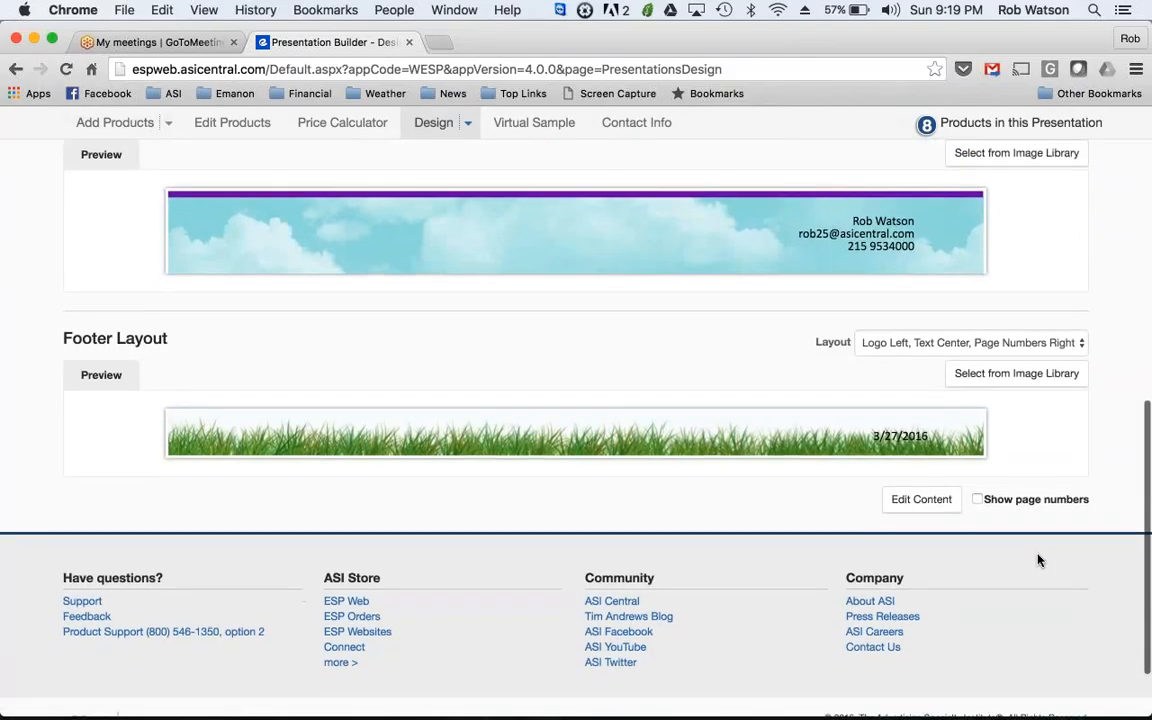
pyautogui.scroll(-2, 493, 257)
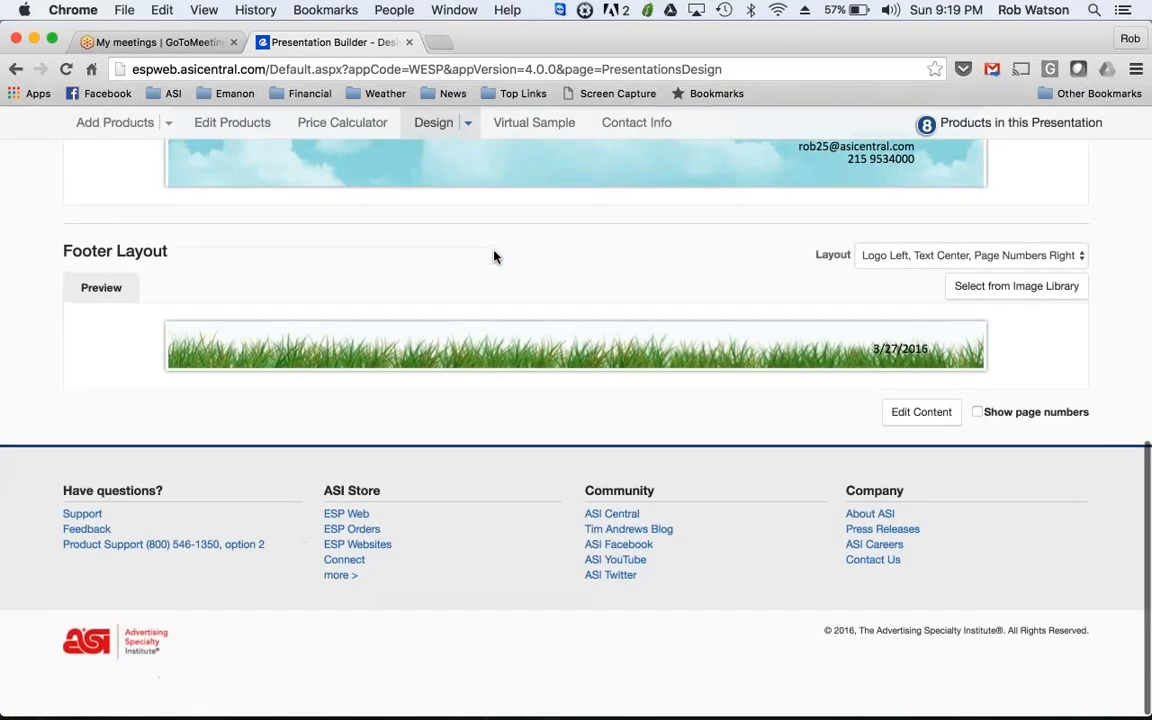
pyautogui.scroll(5, 493, 257)
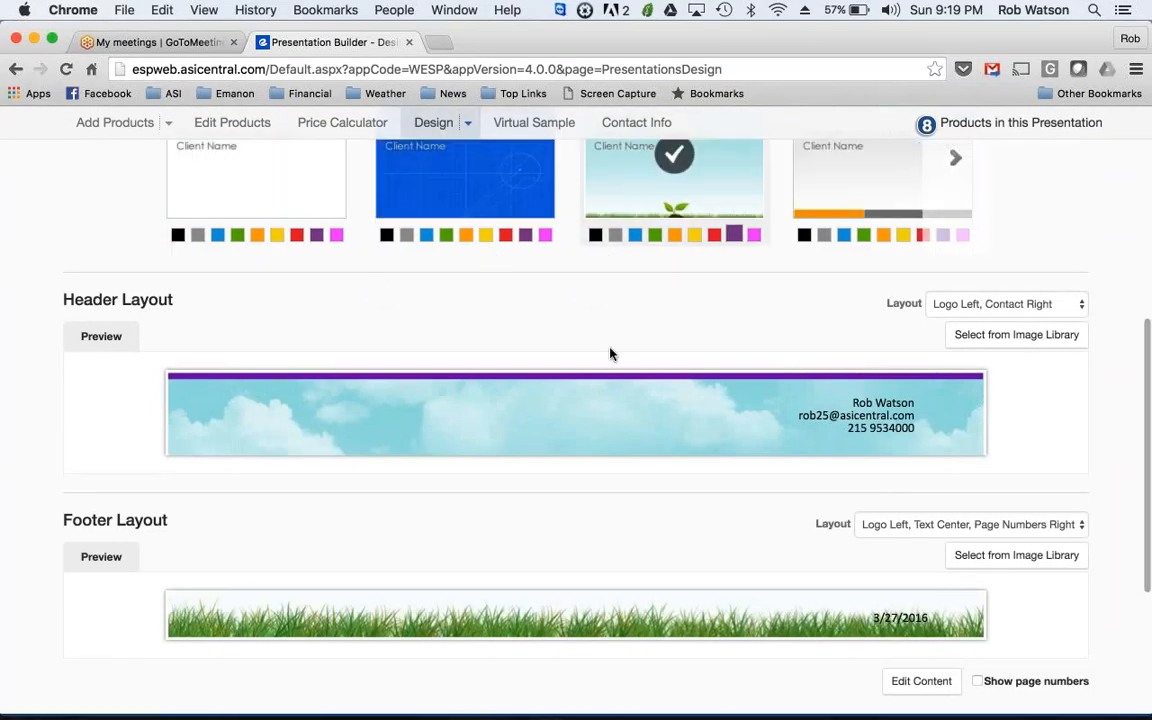
pyautogui.scroll(3, 630, 363)
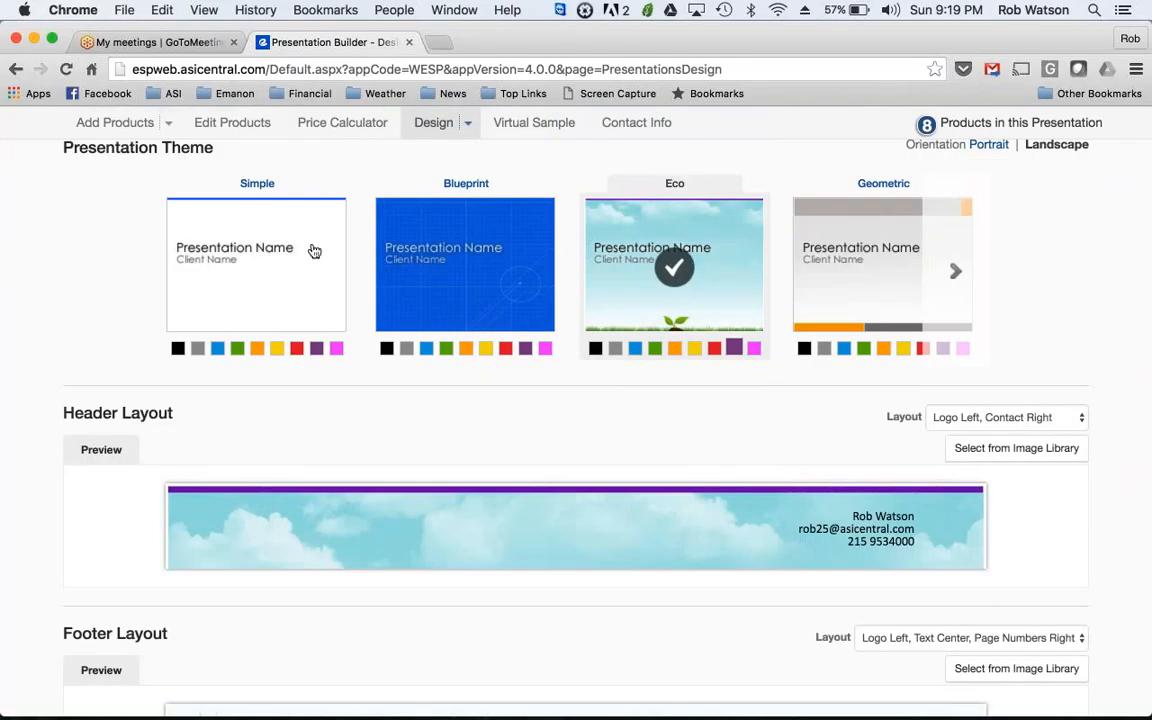
pyautogui.scroll(5, 51, 268)
pyautogui.scroll(2, 51, 268)
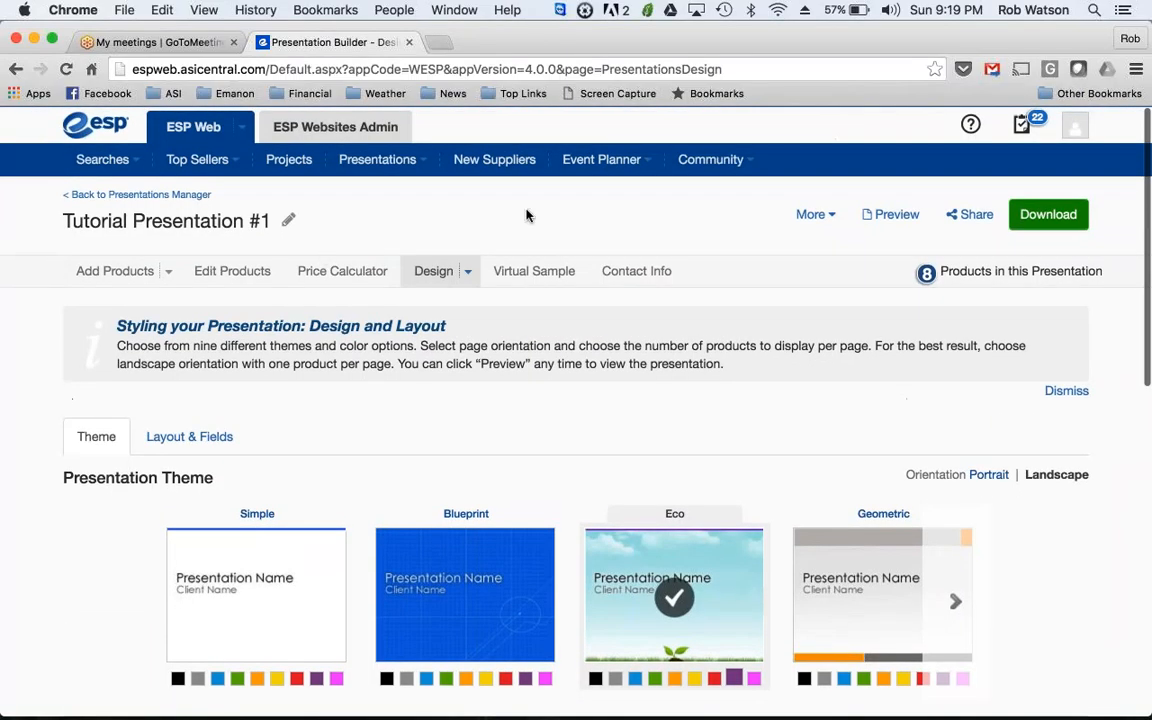
# Preview the restyled presentation, look through its cover and product pages, and close the preview.
pyautogui.click(890, 217)
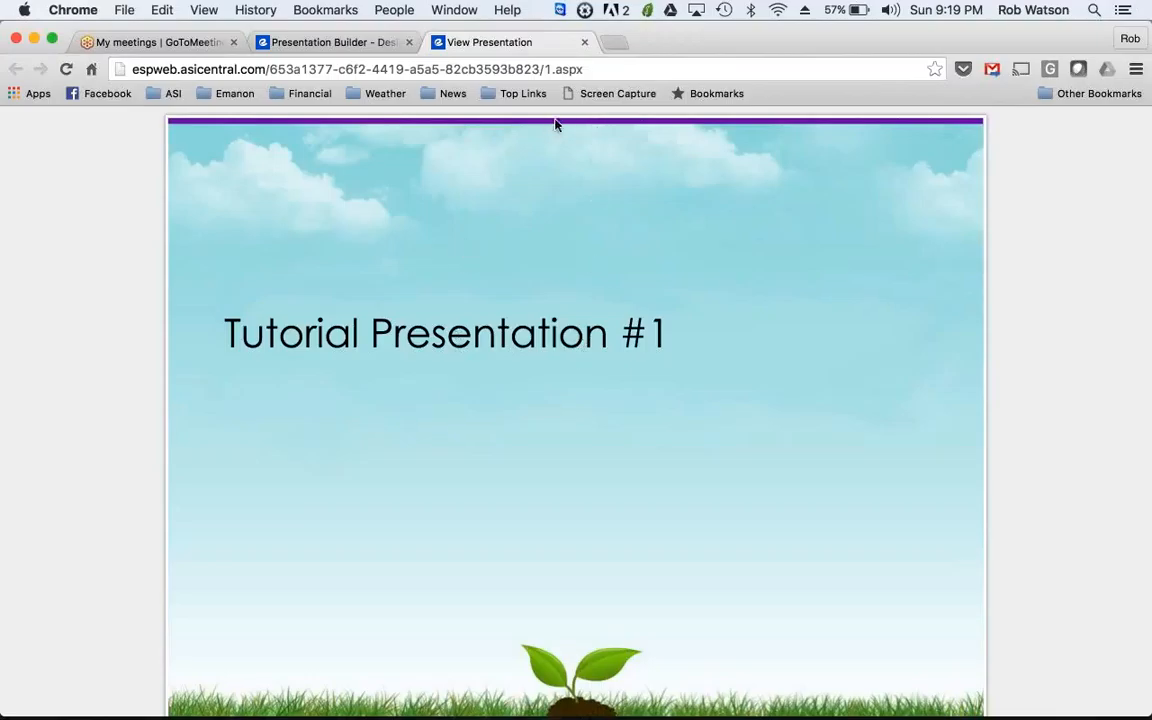
pyautogui.scroll(-1, 581, 172)
pyautogui.scroll(-15, 581, 172)
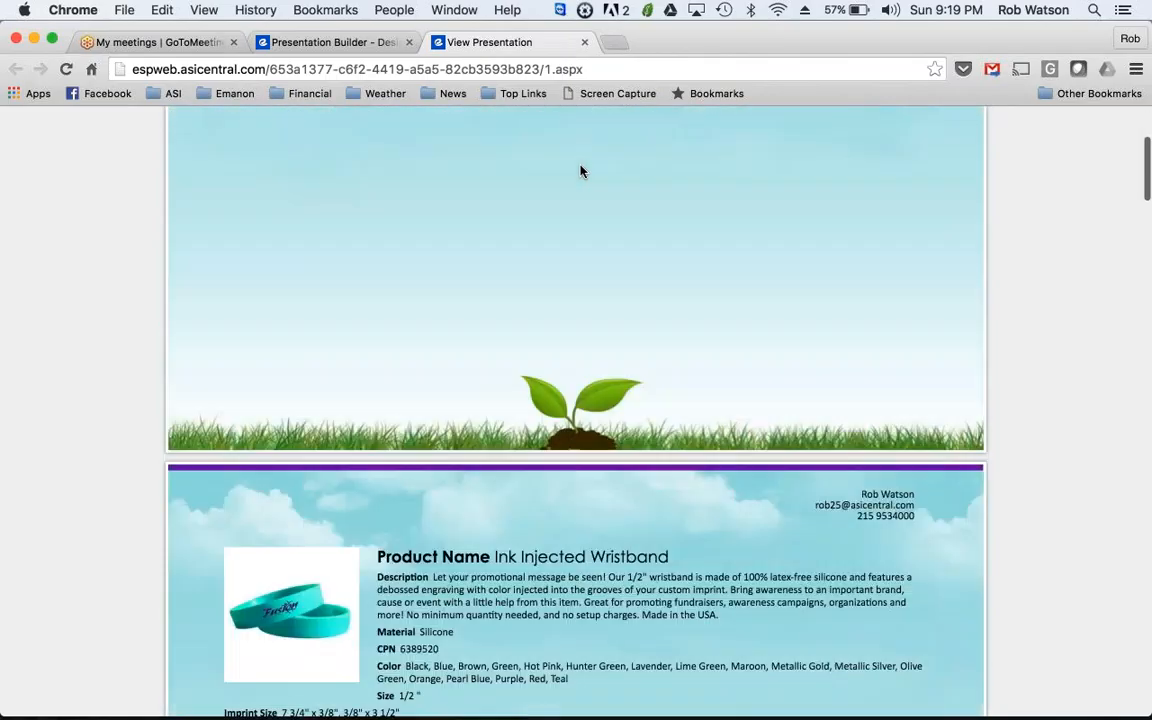
pyautogui.scroll(-20, 581, 172)
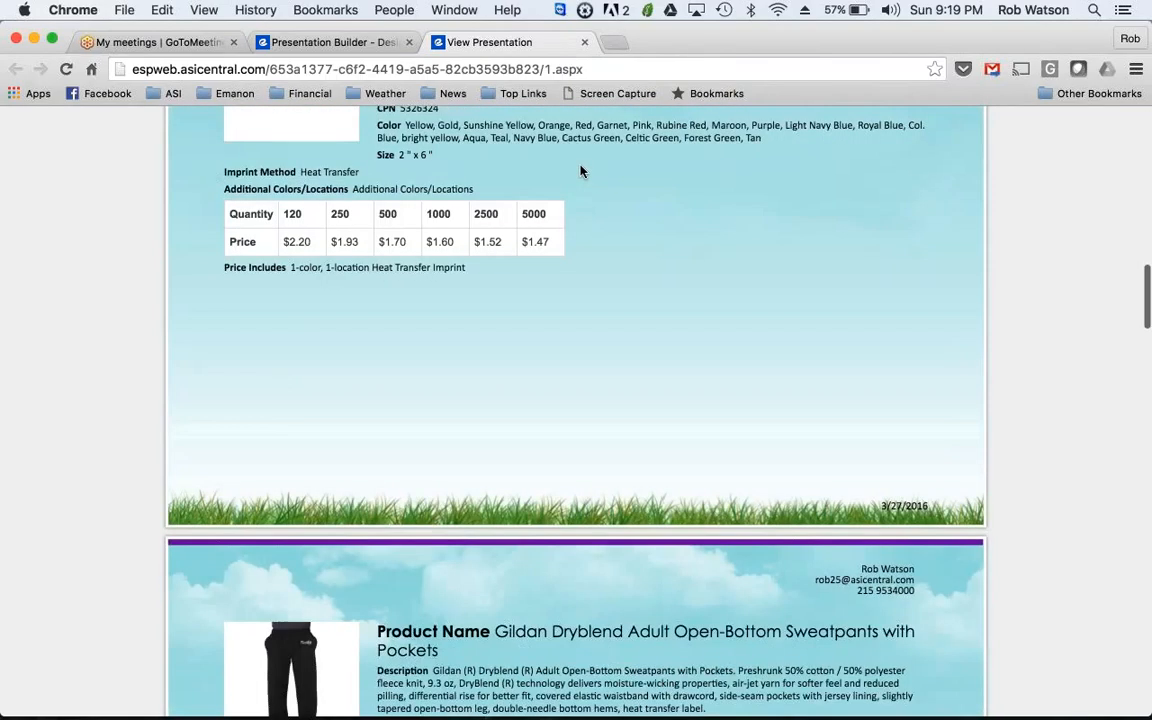
pyautogui.scroll(-20, 581, 172)
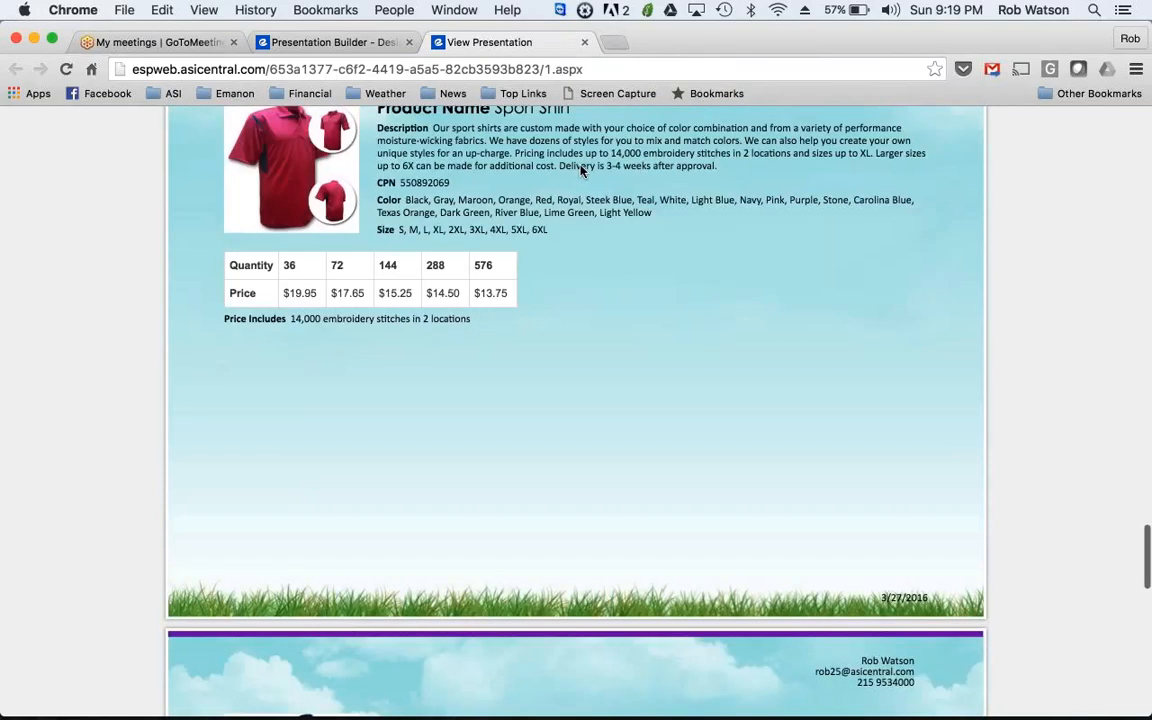
pyautogui.scroll(20, 581, 172)
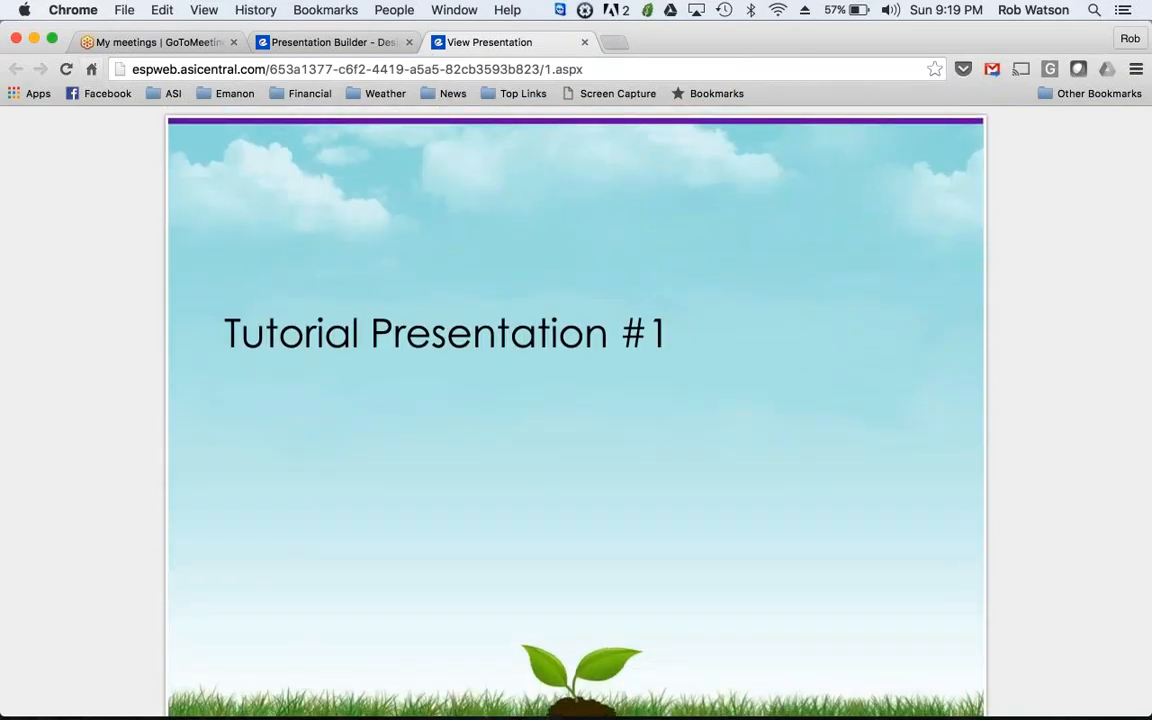
pyautogui.click(585, 42)
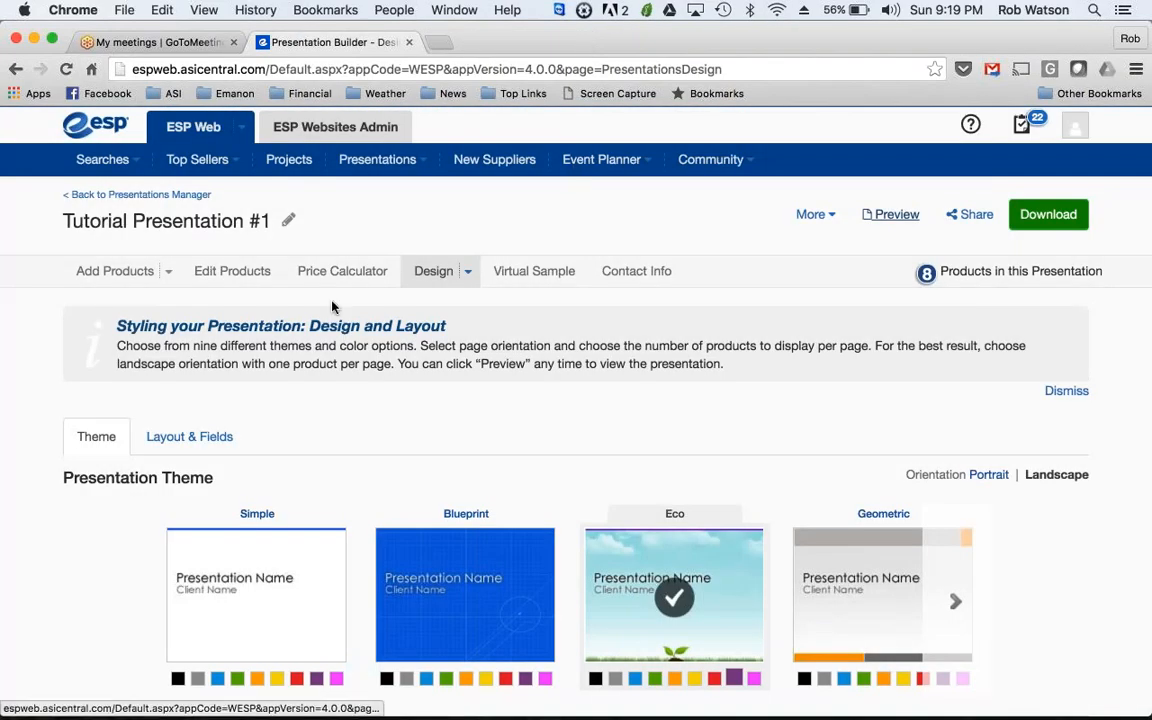
# Open the presentation's products for editing and examine the Ink Injected Wristband's images, fields and show or hide options.
pyautogui.click(170, 273)
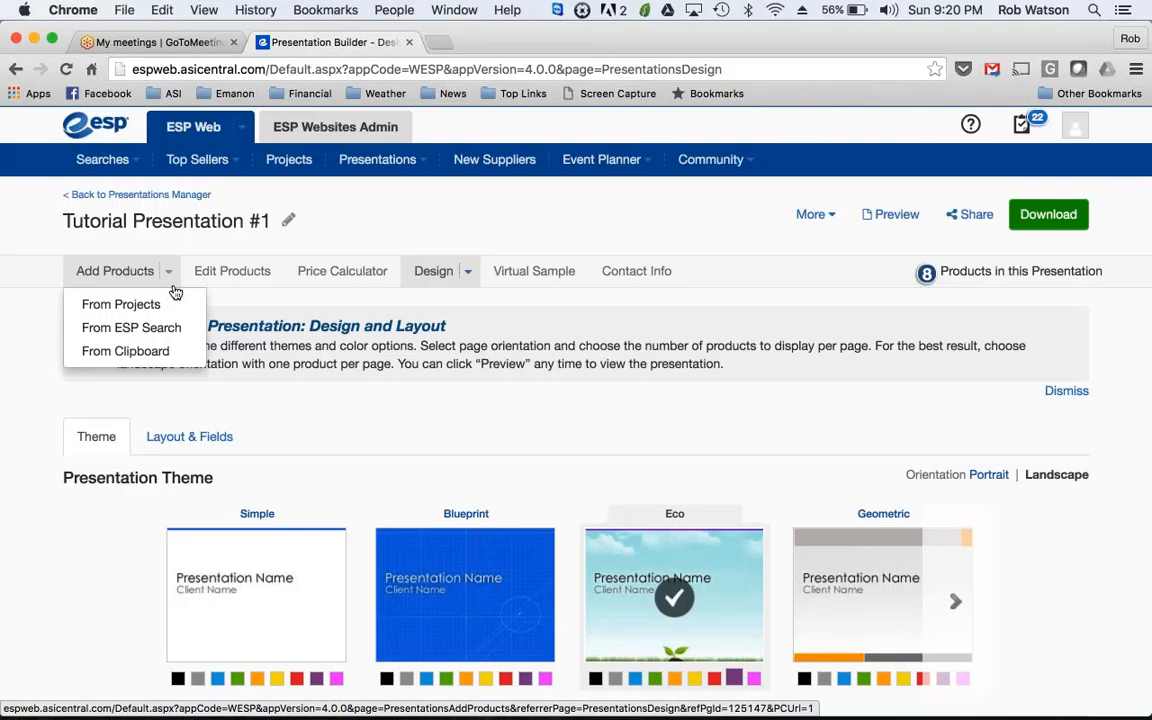
pyautogui.click(240, 275)
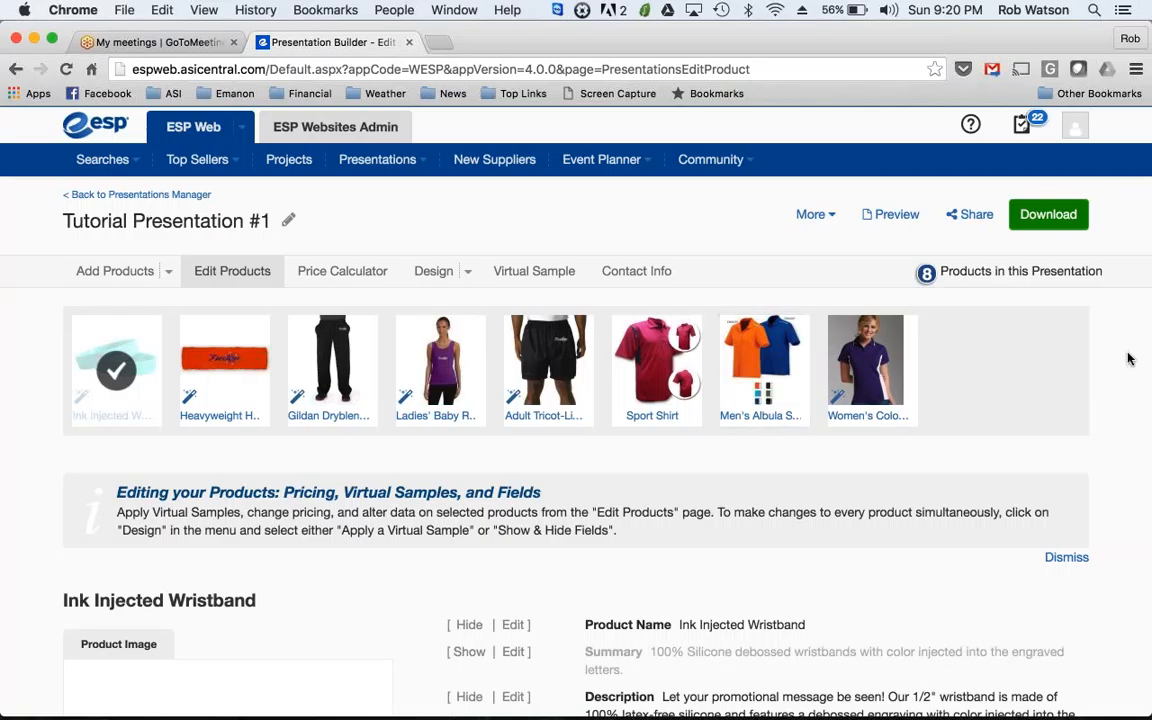
pyautogui.scroll(-2, 1105, 362)
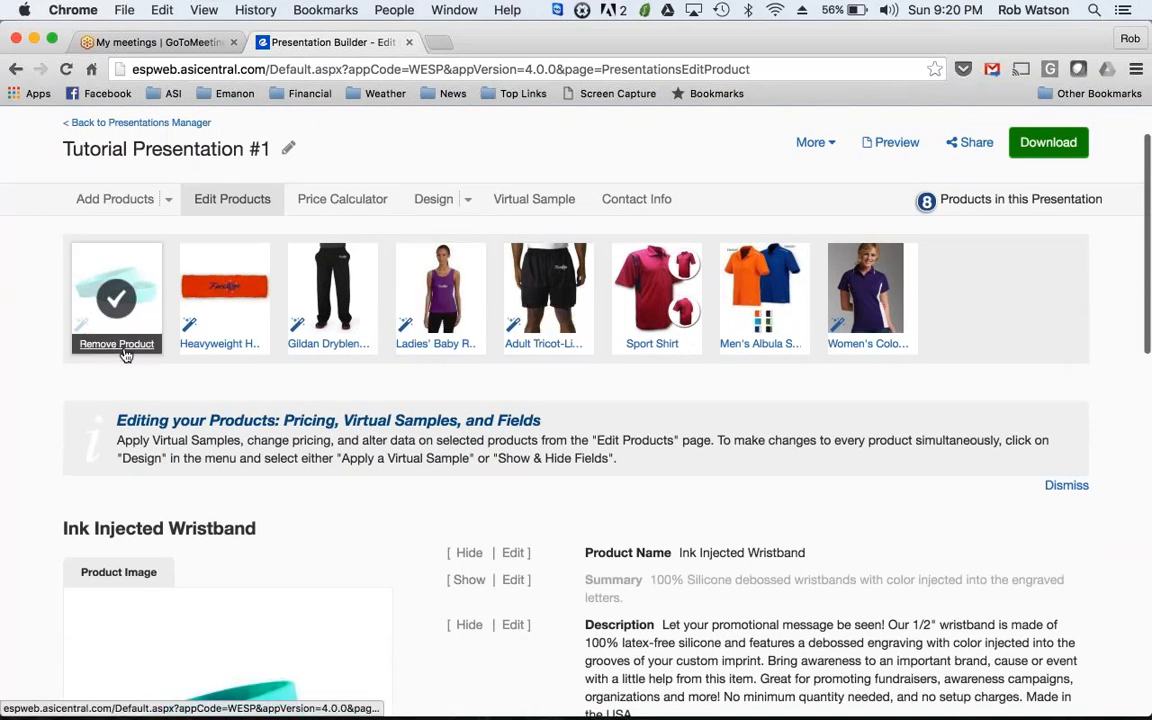
pyautogui.scroll(-2, 518, 400)
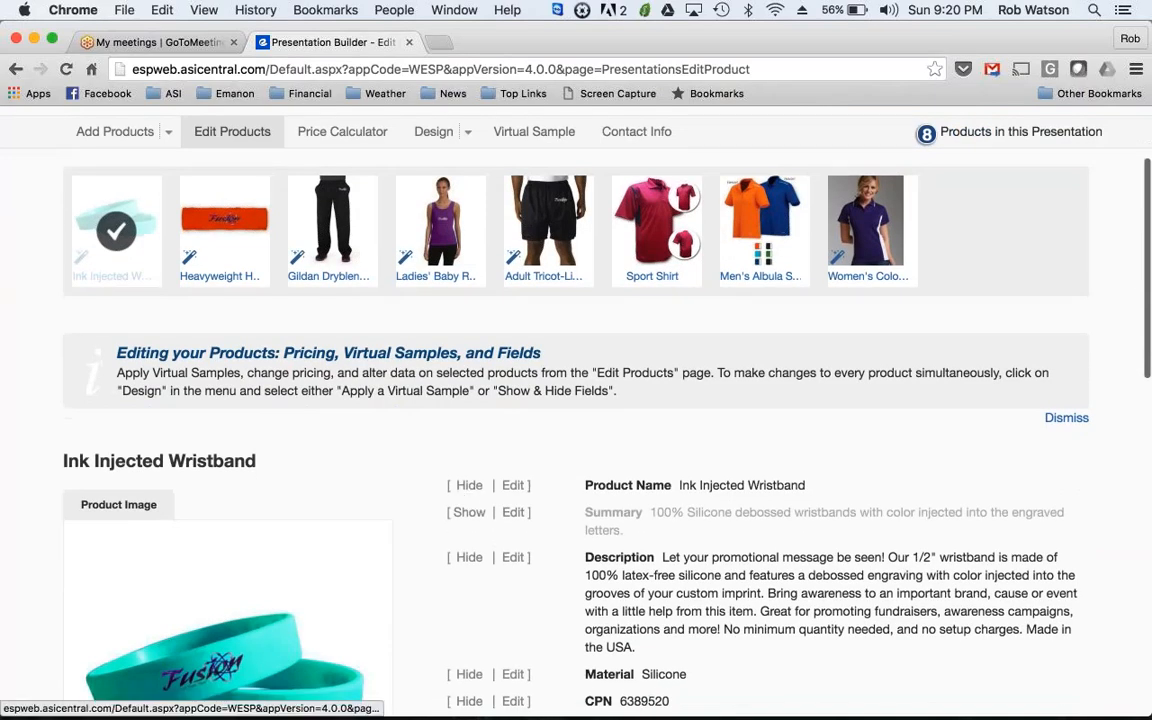
pyautogui.scroll(-5, 576, 420)
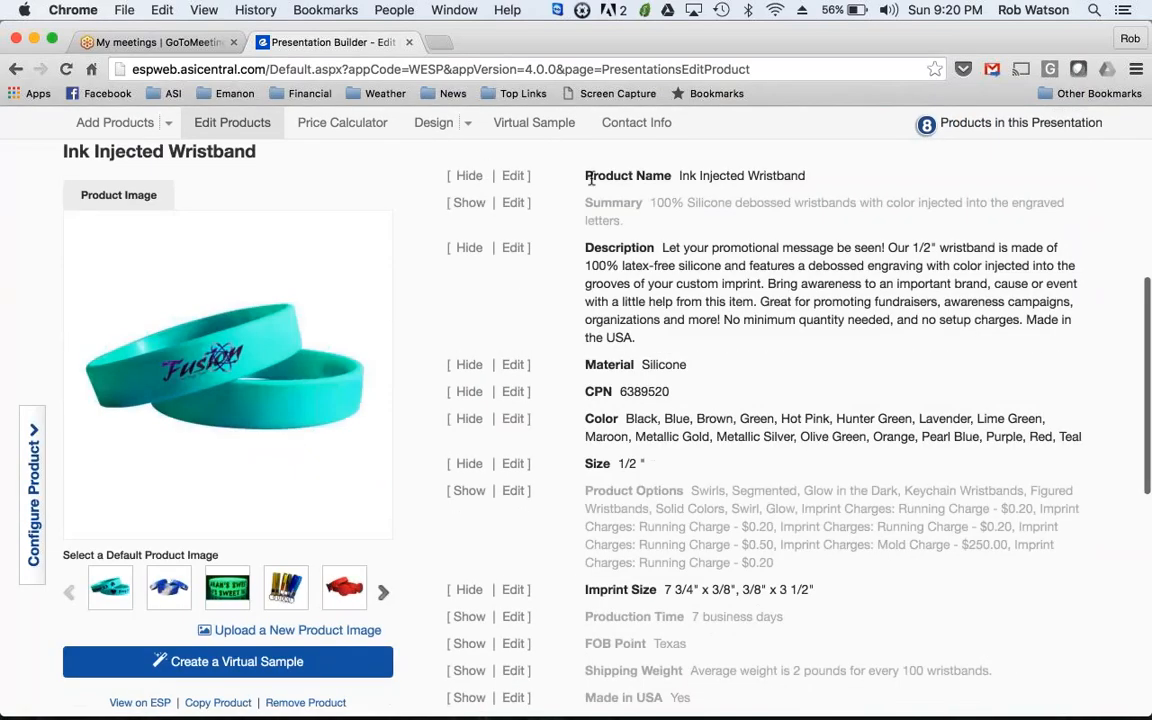
pyautogui.scroll(-3, 1005, 184)
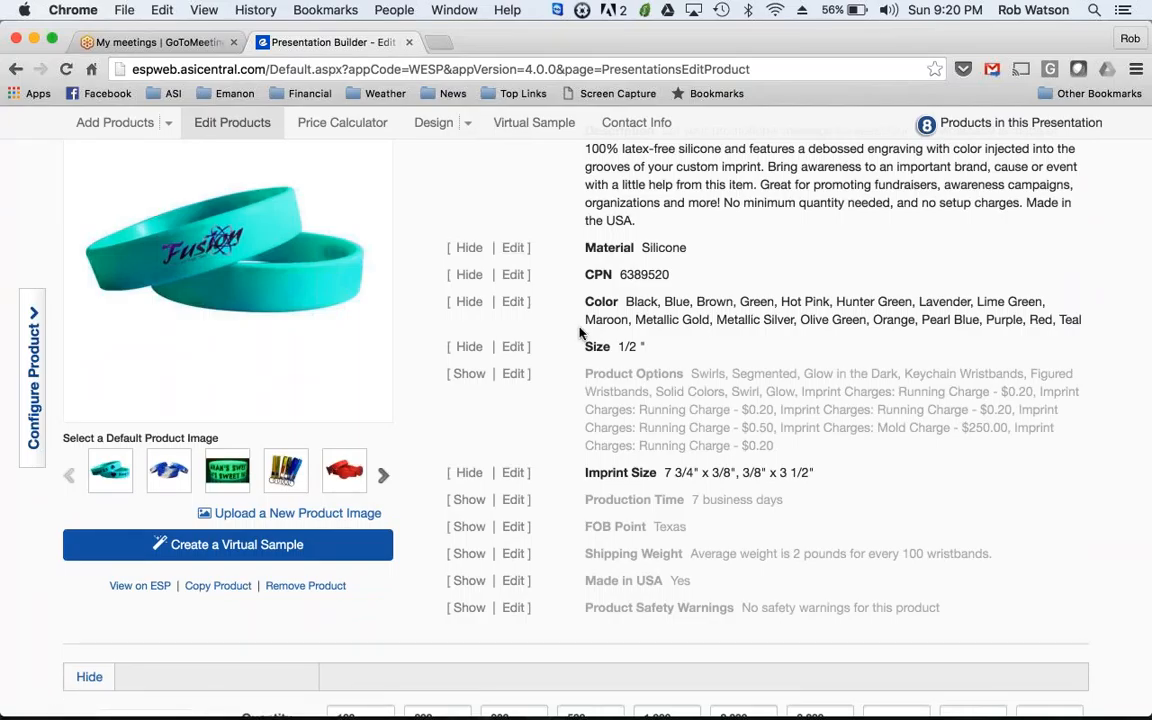
pyautogui.scroll(1, 581, 329)
pyautogui.scroll(10, 560, 380)
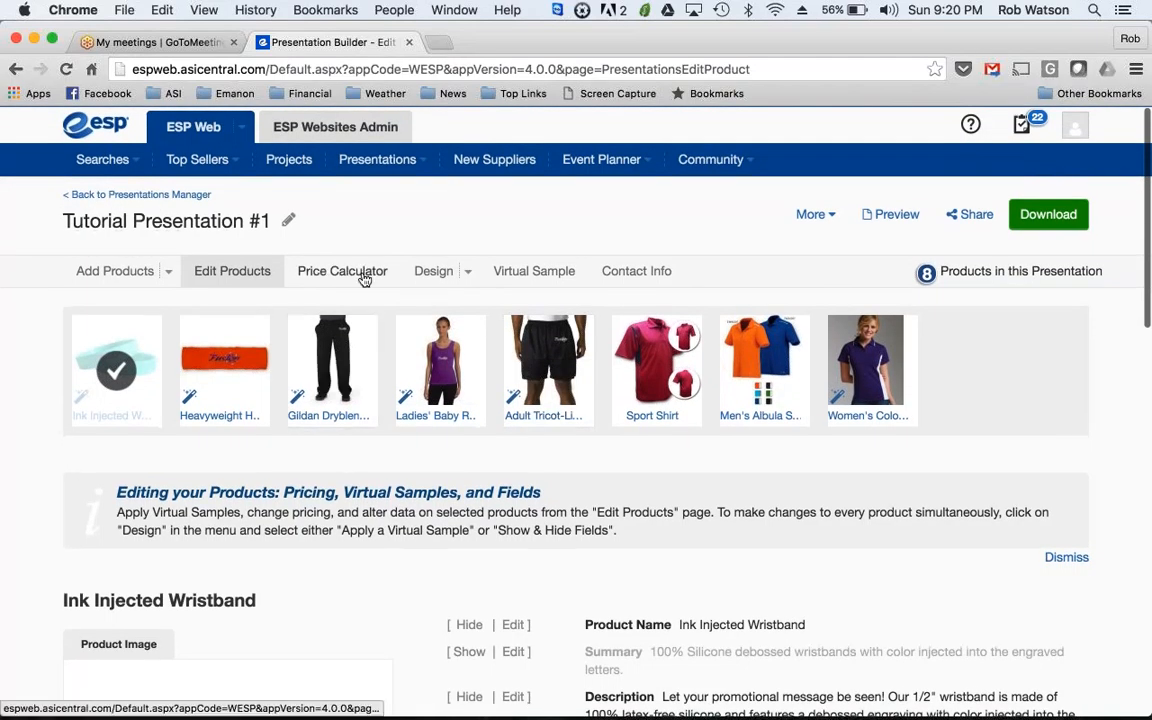
# Examine the Price Calculator's adjustment options and the quantity, price and net cost rows of the products.
pyautogui.click(365, 273)
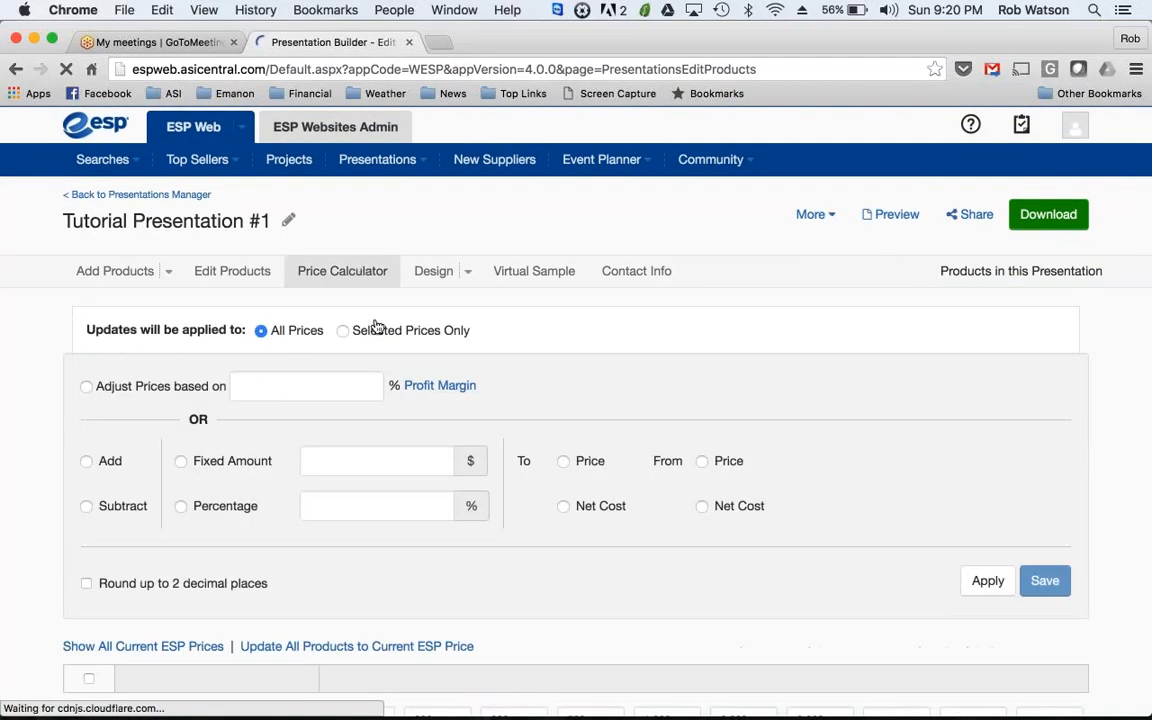
pyautogui.scroll(-5, 240, 352)
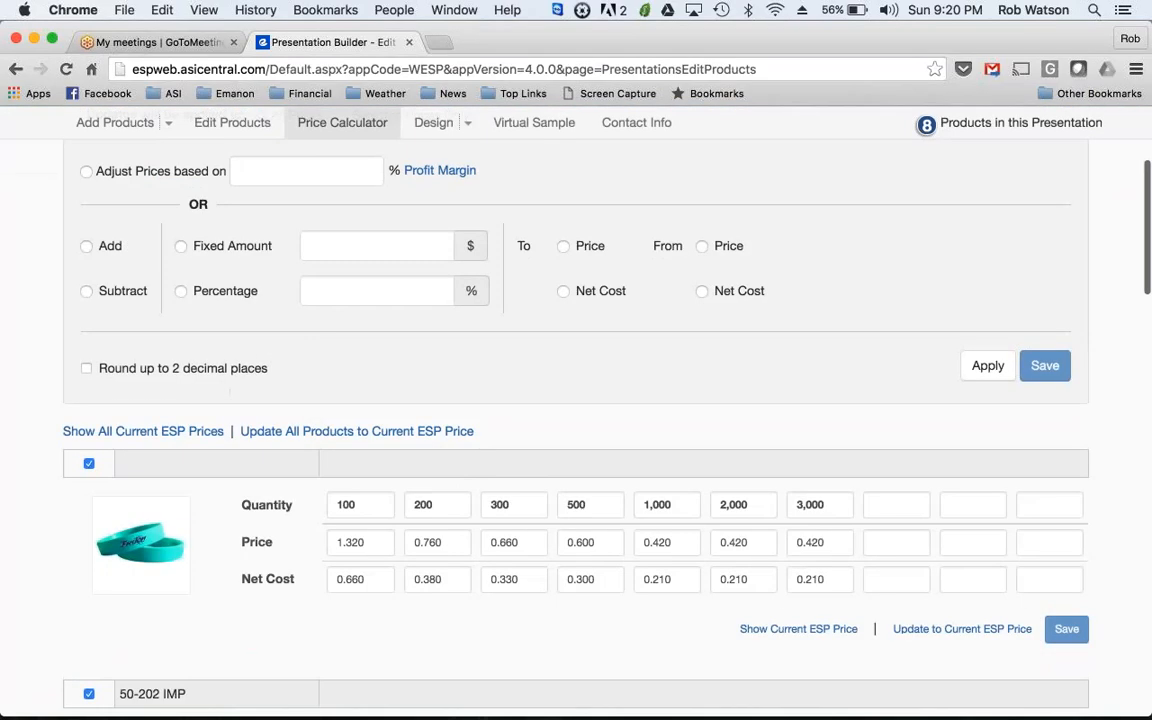
pyautogui.scroll(-3, 344, 337)
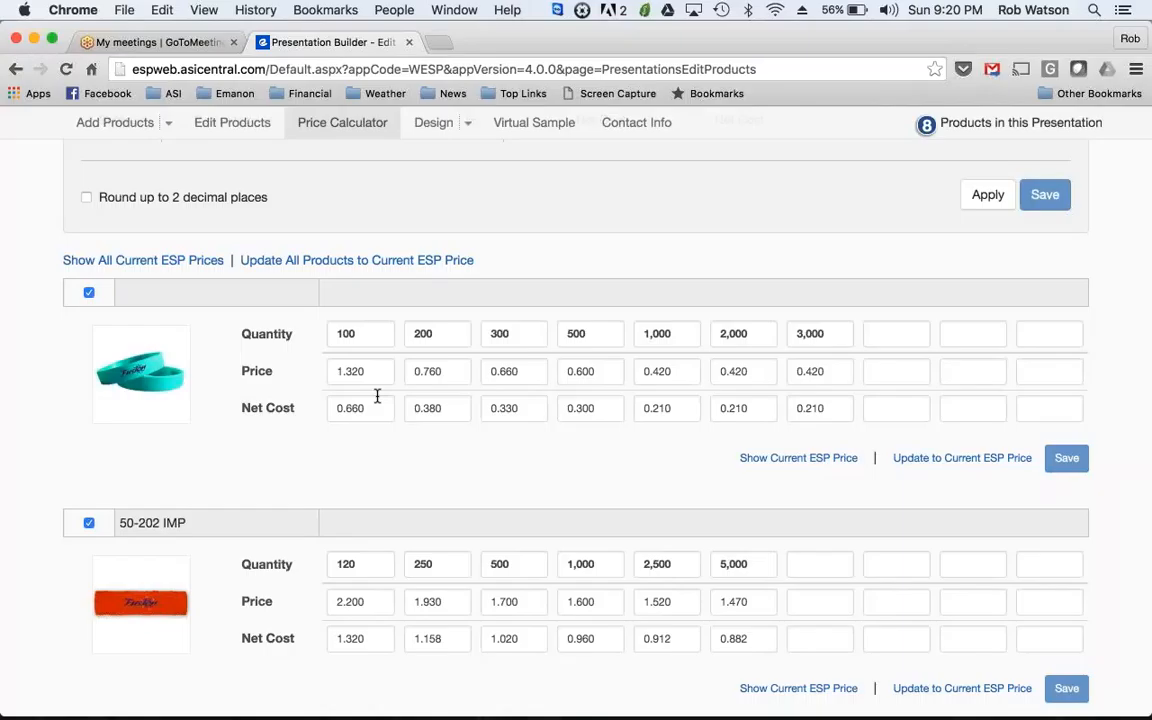
pyautogui.scroll(-1, 377, 396)
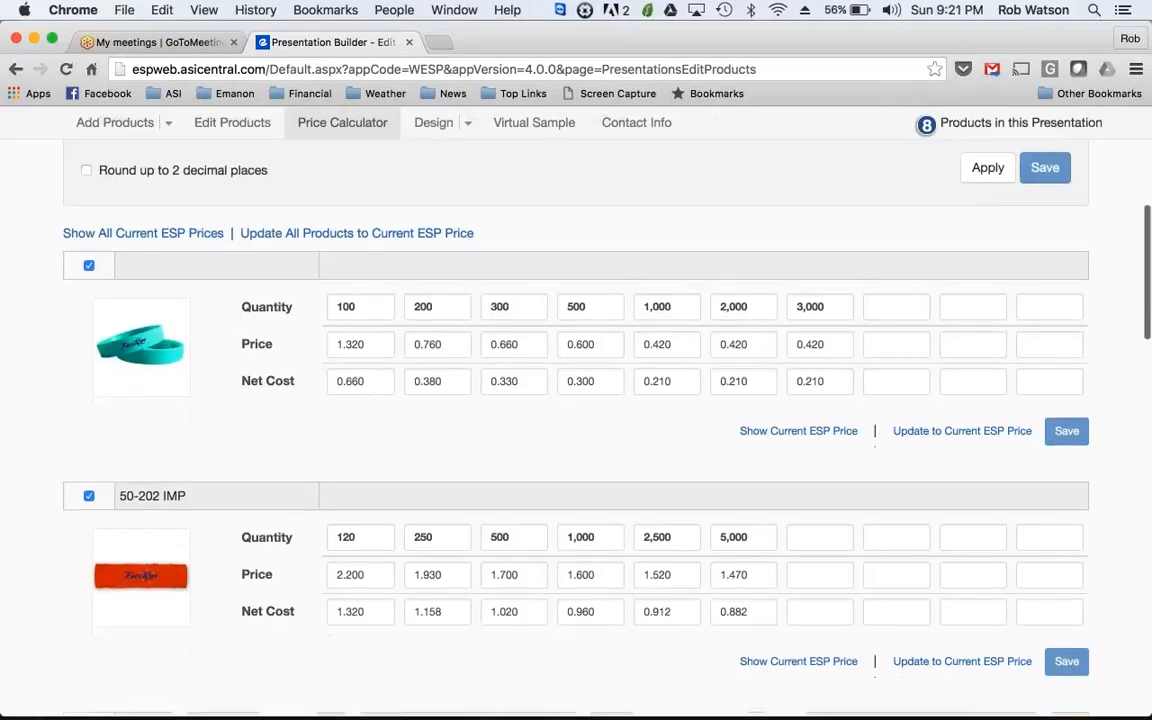
pyautogui.scroll(2, 377, 396)
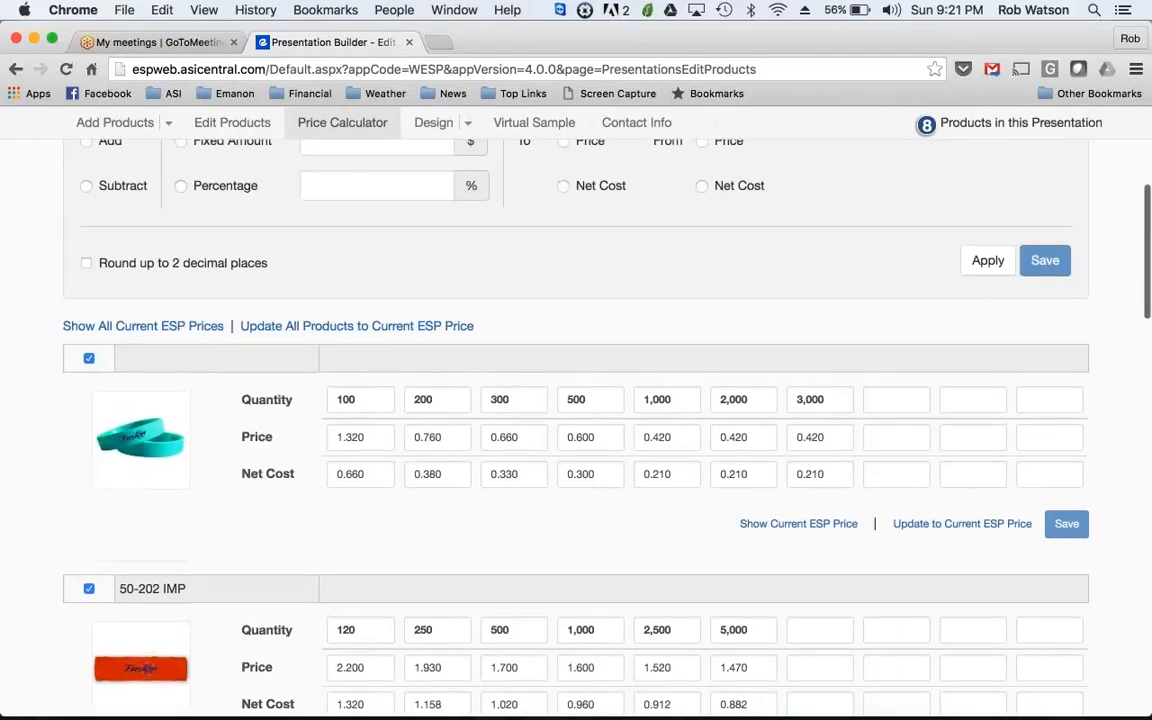
pyautogui.scroll(-5, 576, 412)
pyautogui.scroll(8, 576, 412)
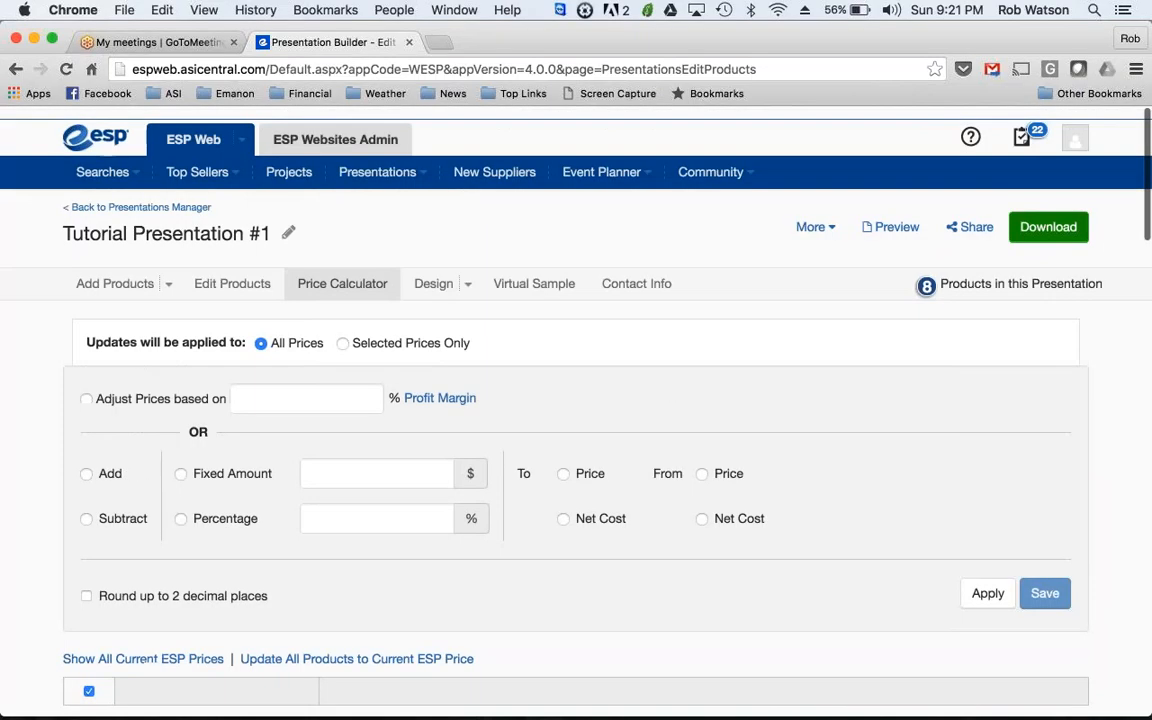
pyautogui.scroll(-1, 576, 412)
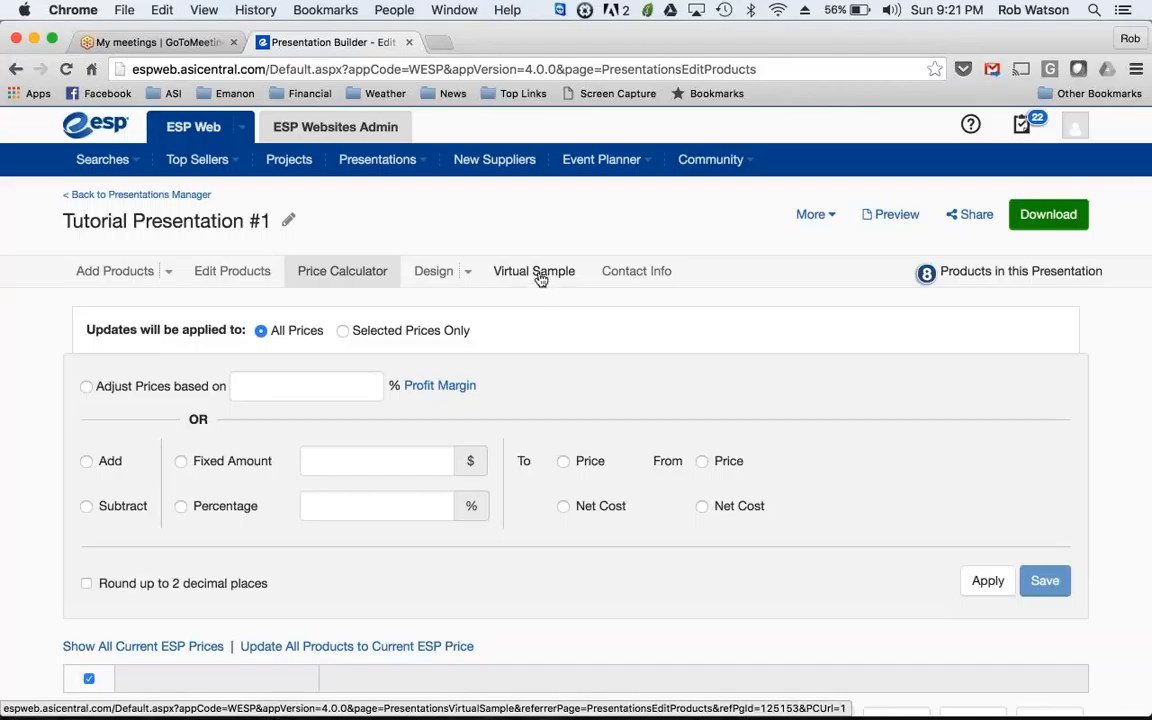
# Review the Virtual Sample logo settings, the presentation preview and its sharing options, closing the preview and the sharing dialog.
pyautogui.click(538, 277)
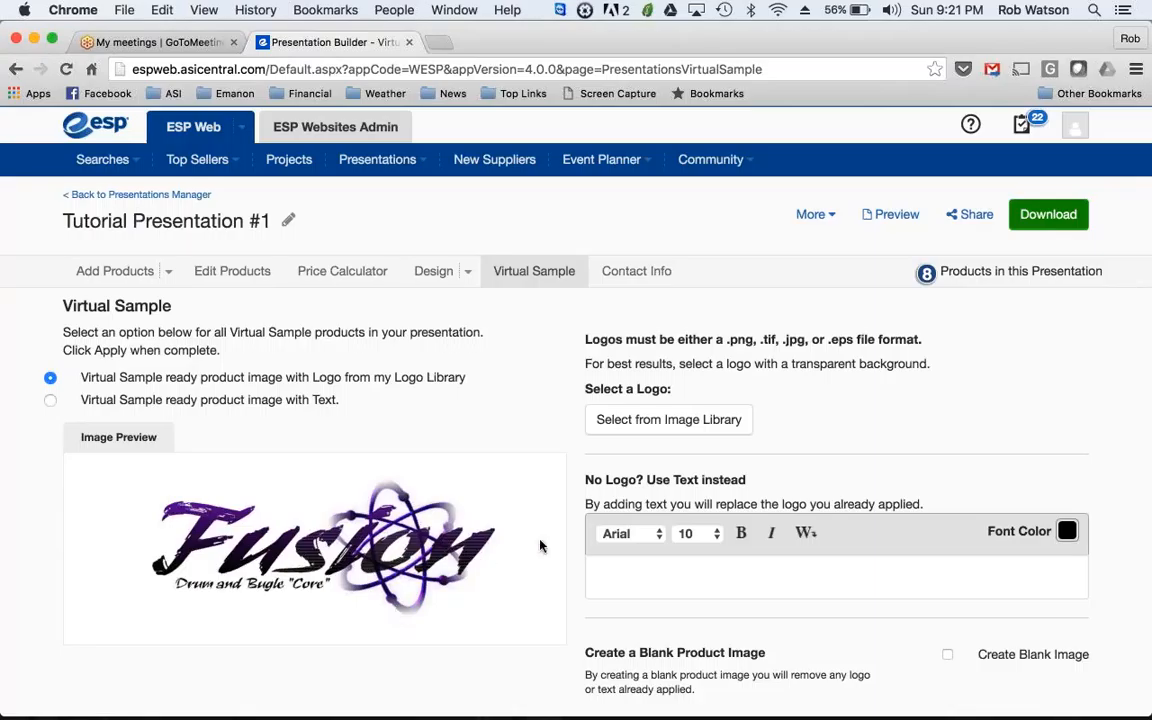
pyautogui.click(893, 216)
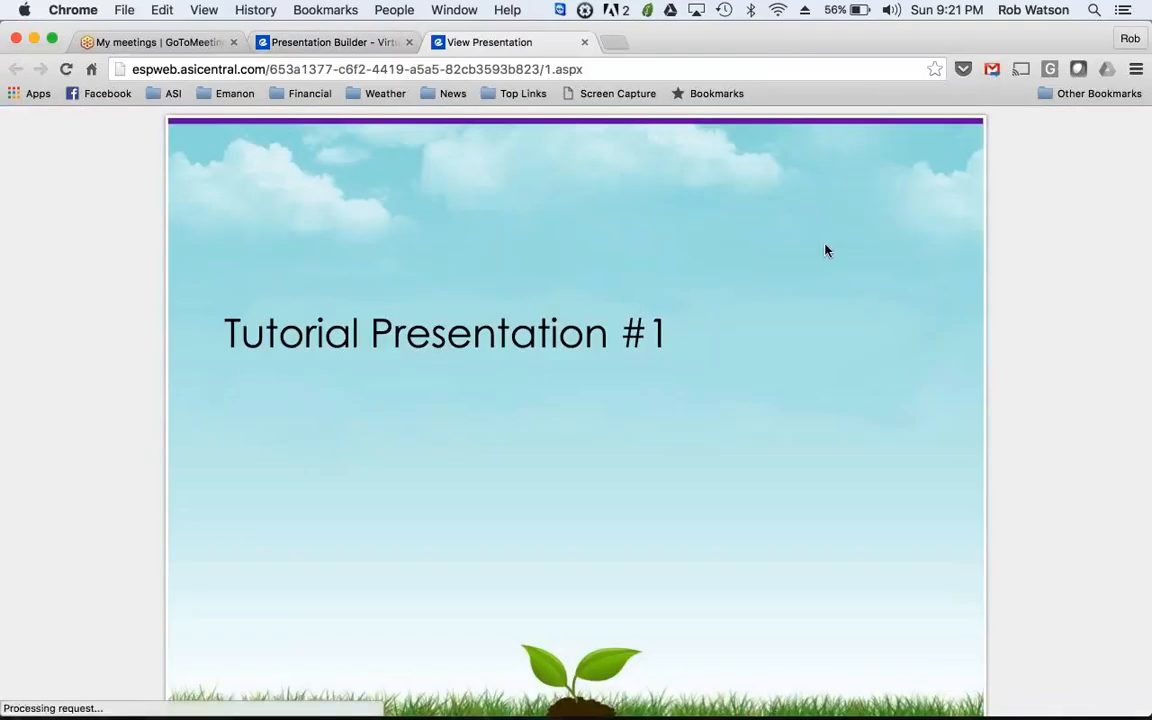
pyautogui.click(585, 42)
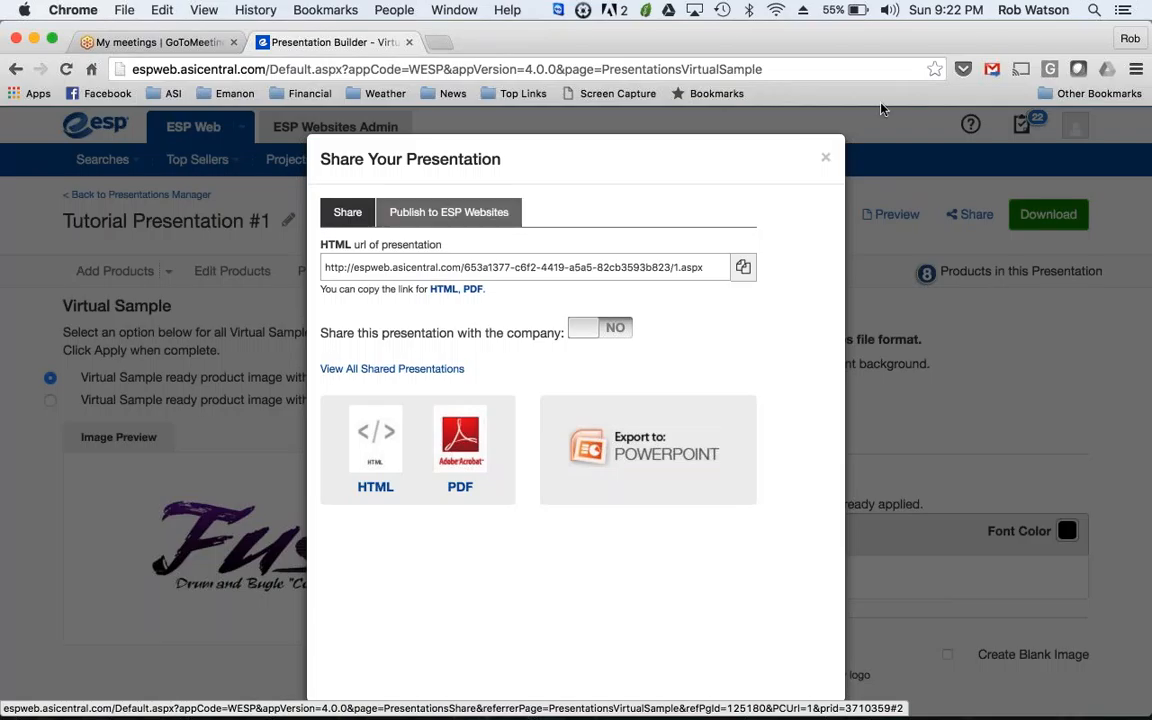
pyautogui.click(825, 157)
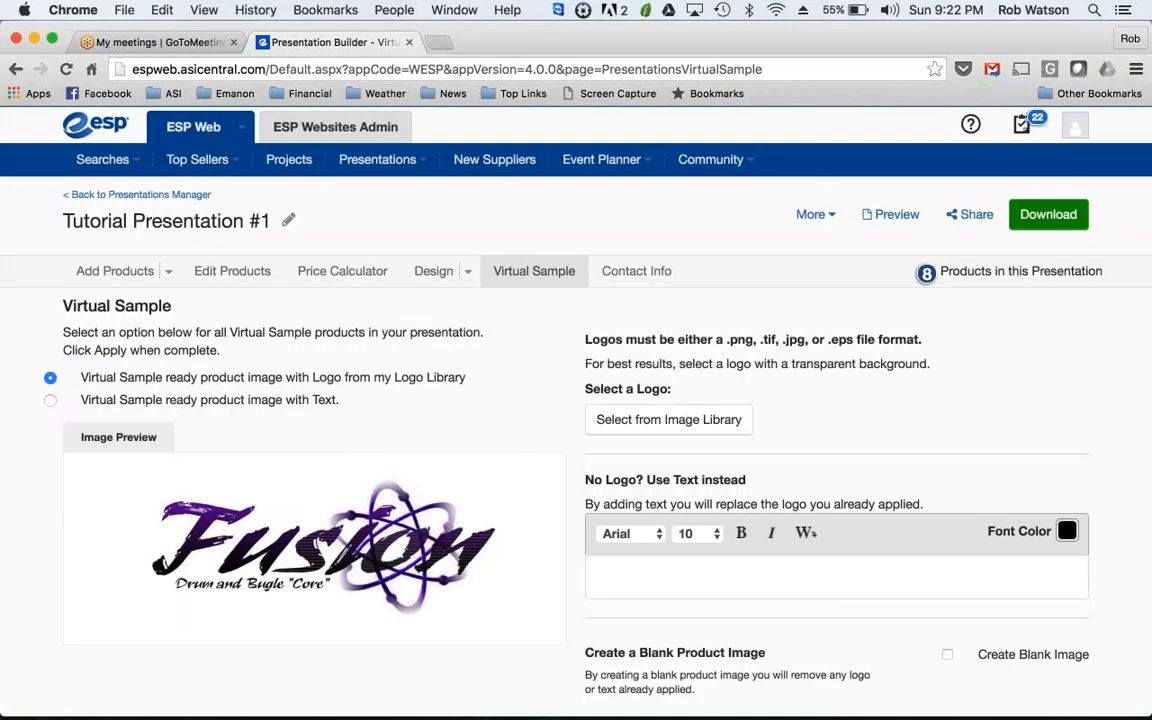